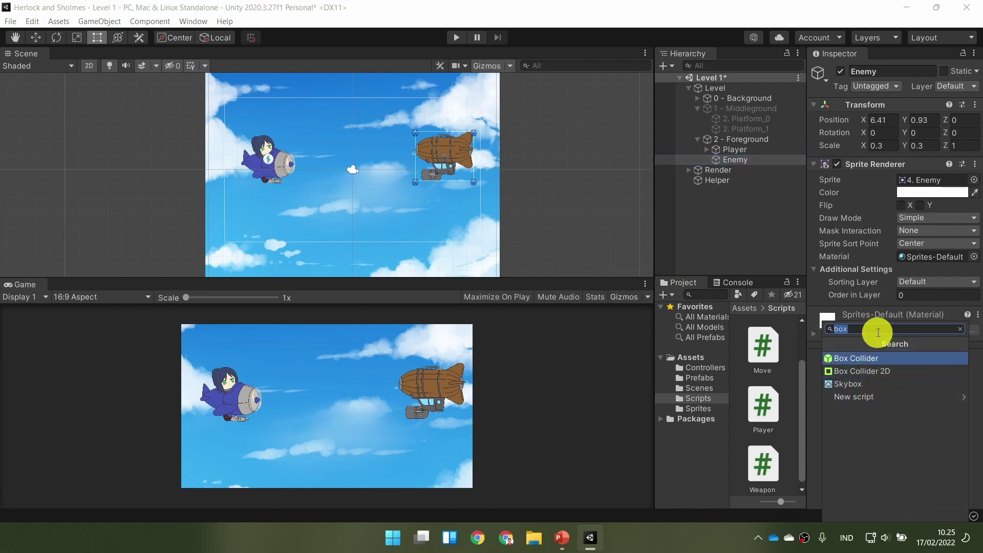
# Add a Box Collider 2D to the Enemy and trim its top and bottom edges to the balloon, about 5.71 high.
pyautogui.click(896, 373)
pyautogui.scroll(5, 445, 167)
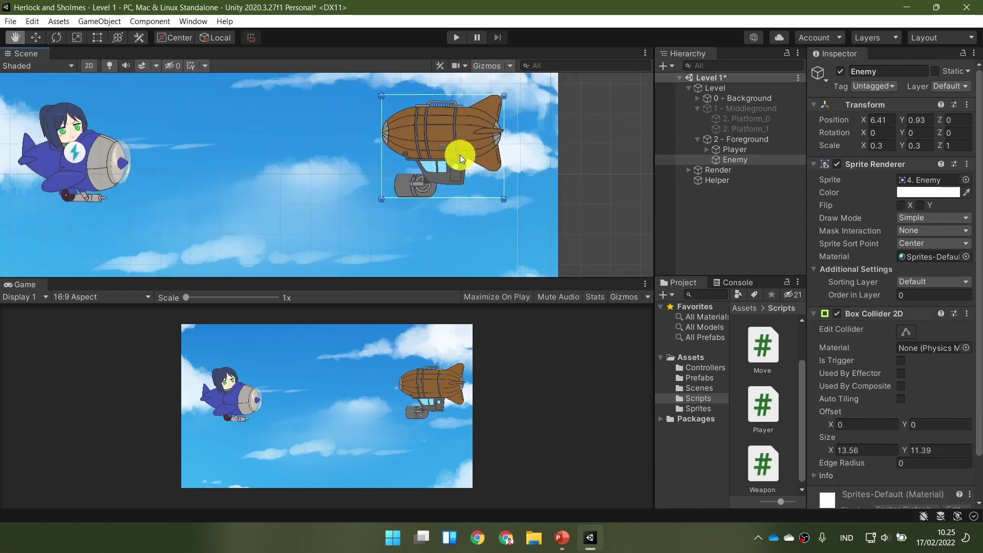
pyautogui.click(901, 331)
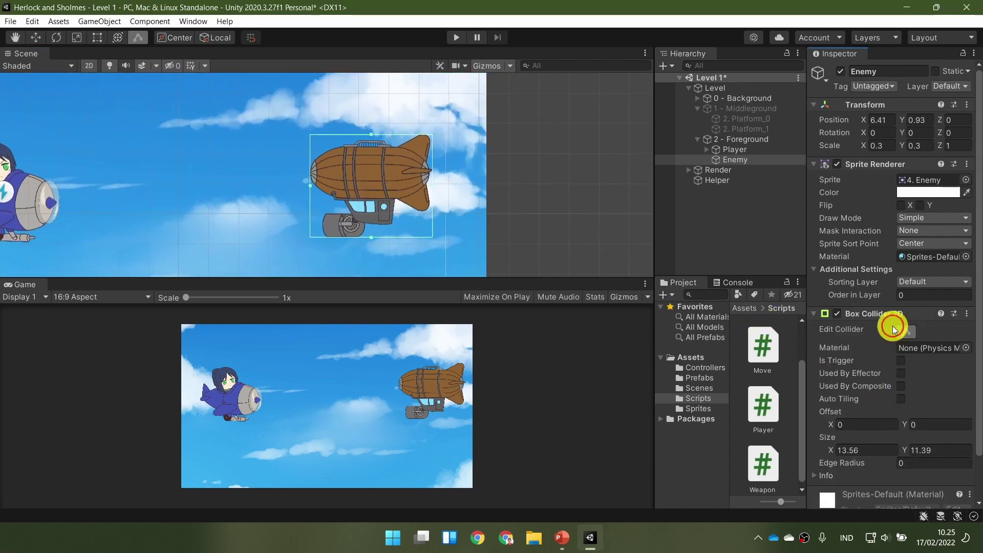
pyautogui.moveTo(370, 134); pyautogui.dragTo(368, 146)
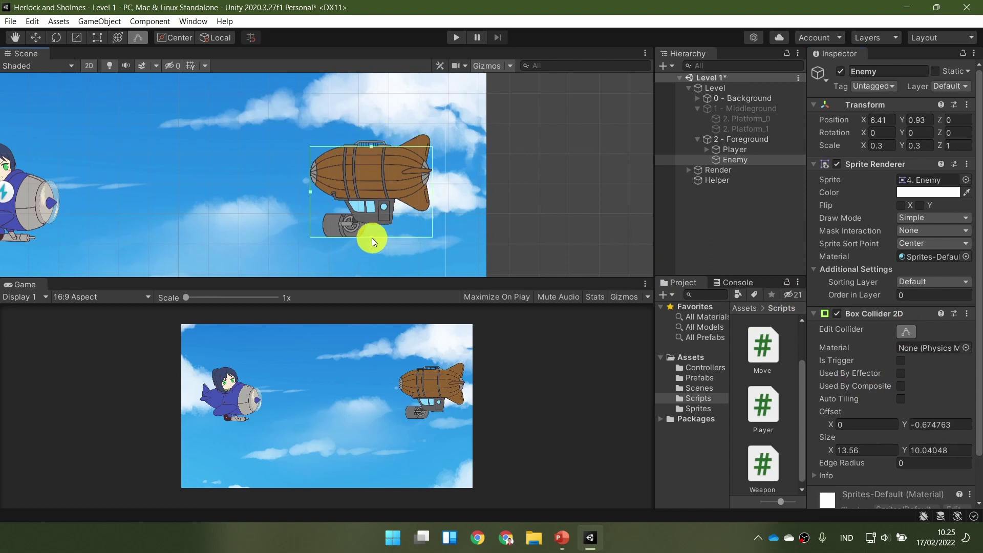
pyautogui.moveTo(373, 236); pyautogui.dragTo(376, 196)
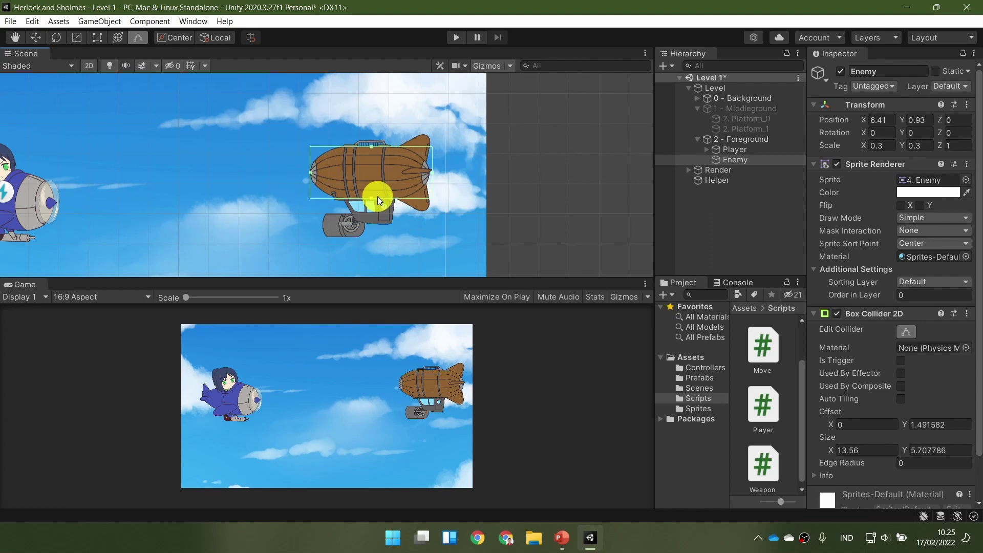
# Pull in both side edges of the Enemy's collider to a width of about 10.51.
pyautogui.moveTo(430, 170); pyautogui.dragTo(563, 195)
pyautogui.click(395, 169)
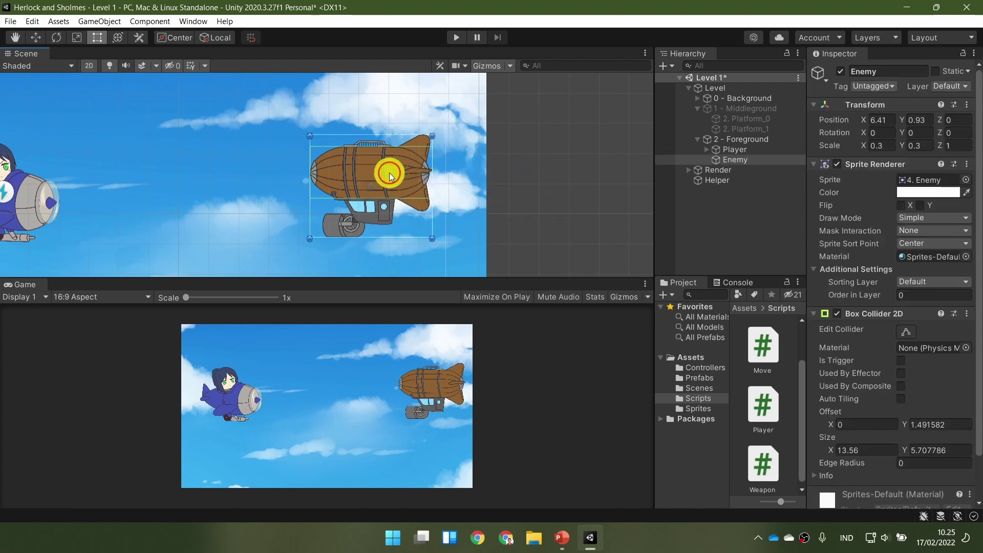
pyautogui.click(906, 336)
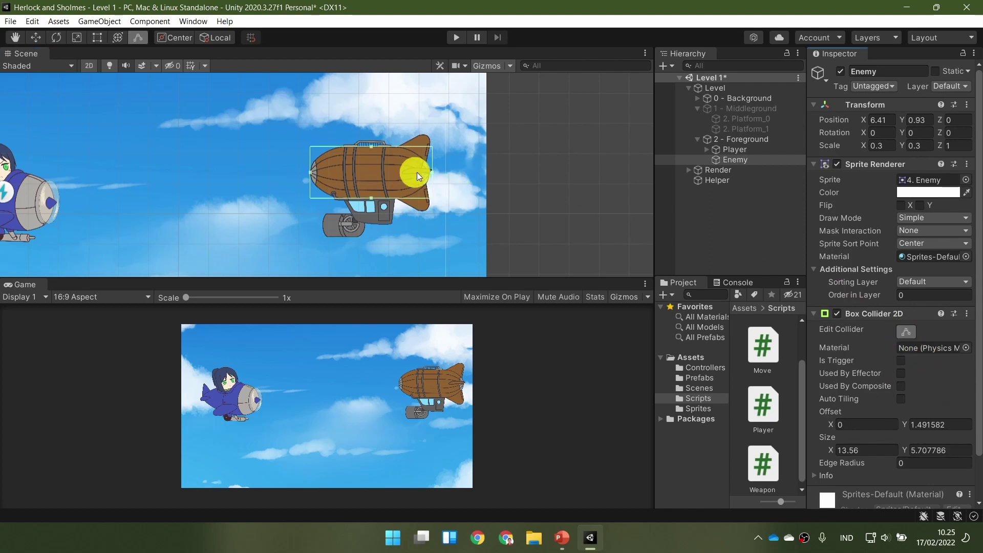
pyautogui.moveTo(432, 172); pyautogui.dragTo(428, 173)
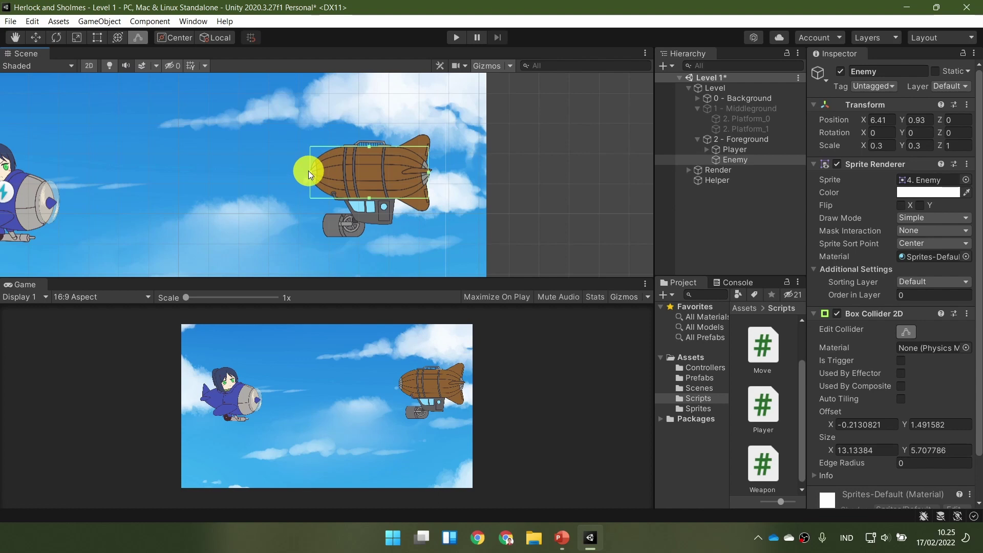
pyautogui.moveTo(309, 171); pyautogui.dragTo(330, 174)
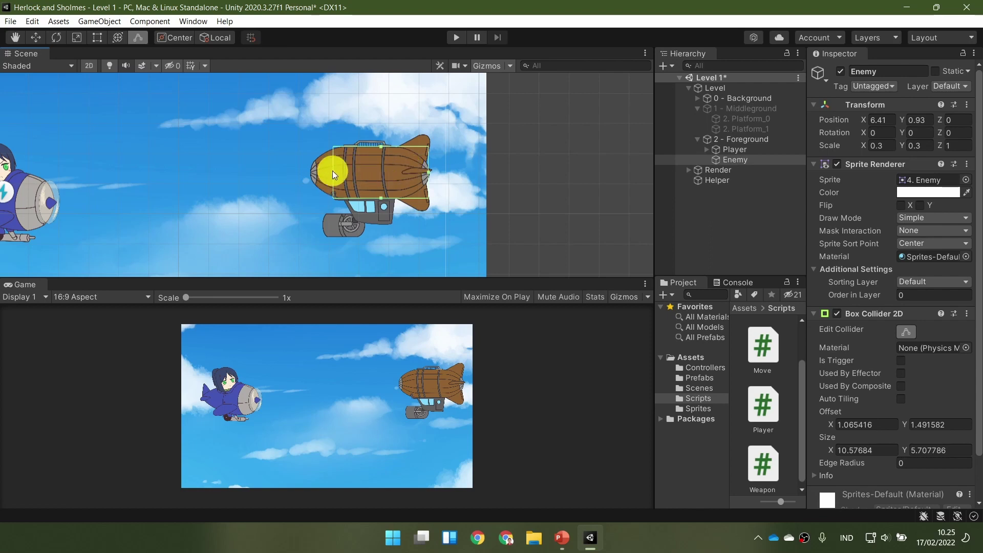
pyautogui.moveTo(333, 173); pyautogui.dragTo(343, 171)
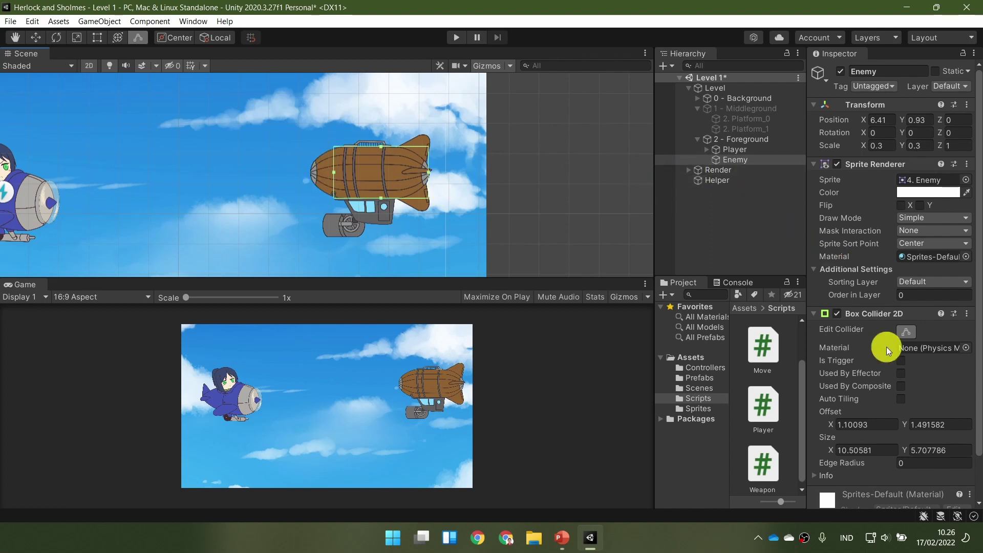
# Add a Rigidbody 2D to the Enemy and set its gravity scale to 0.
pyautogui.scroll(-2, 886, 346)
pyautogui.click(908, 492)
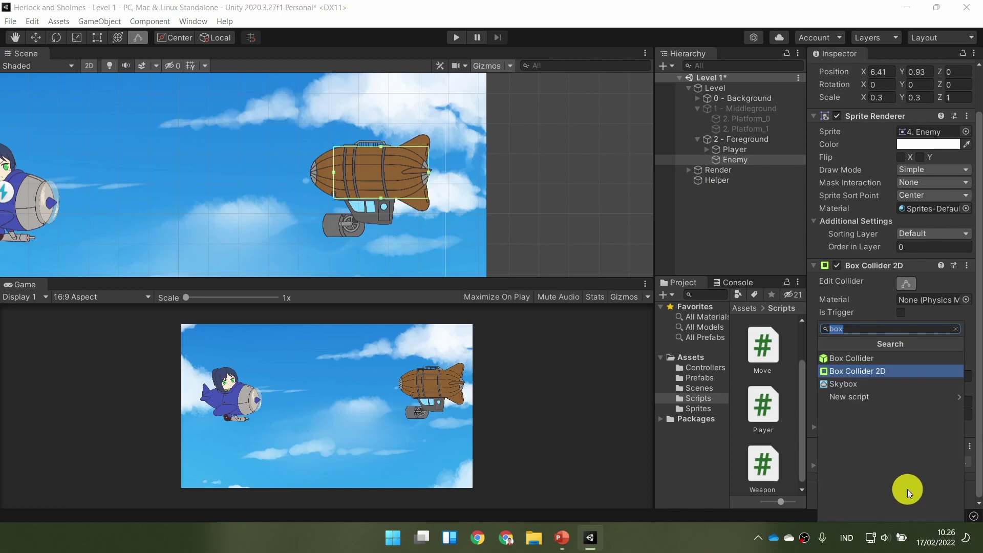
pyautogui.write('rigid')
pyautogui.press('Return')
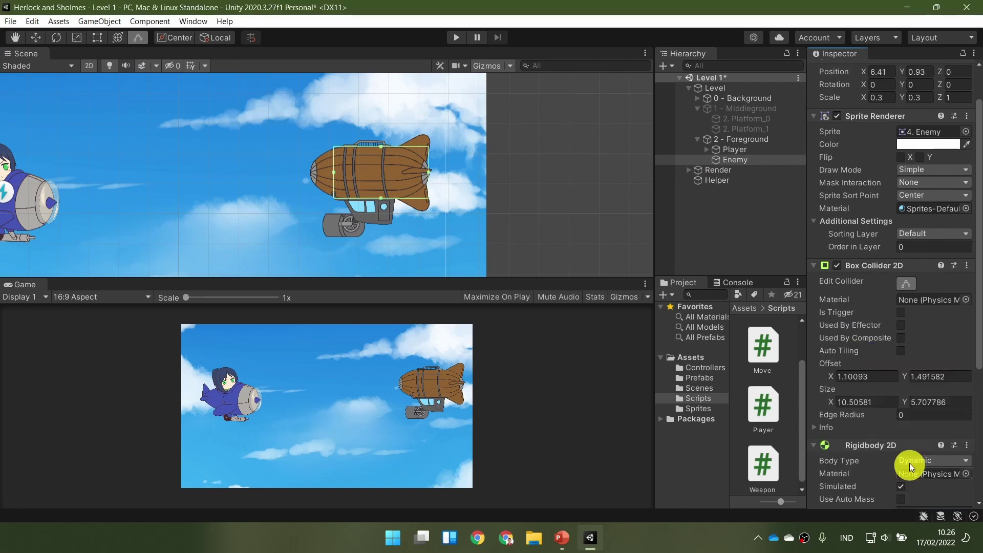
pyautogui.scroll(-5, 893, 409)
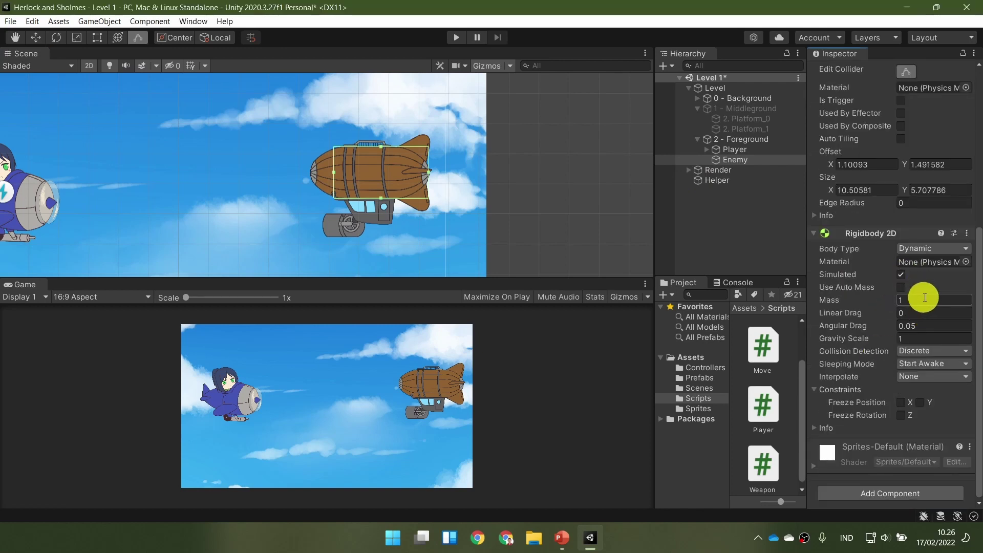
pyautogui.moveTo(935, 339); pyautogui.dragTo(714, 354)
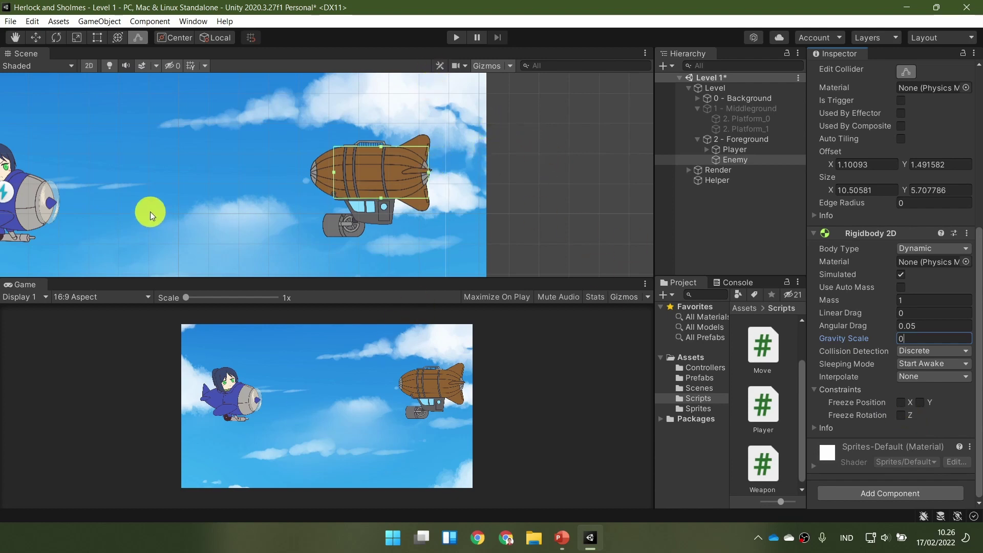
# Check the Player's Rigidbody 2D settings against the Enemy's, and run the game, flying the player into the enemy.
pyautogui.moveTo(149, 210); pyautogui.dragTo(223, 195, button='middle')
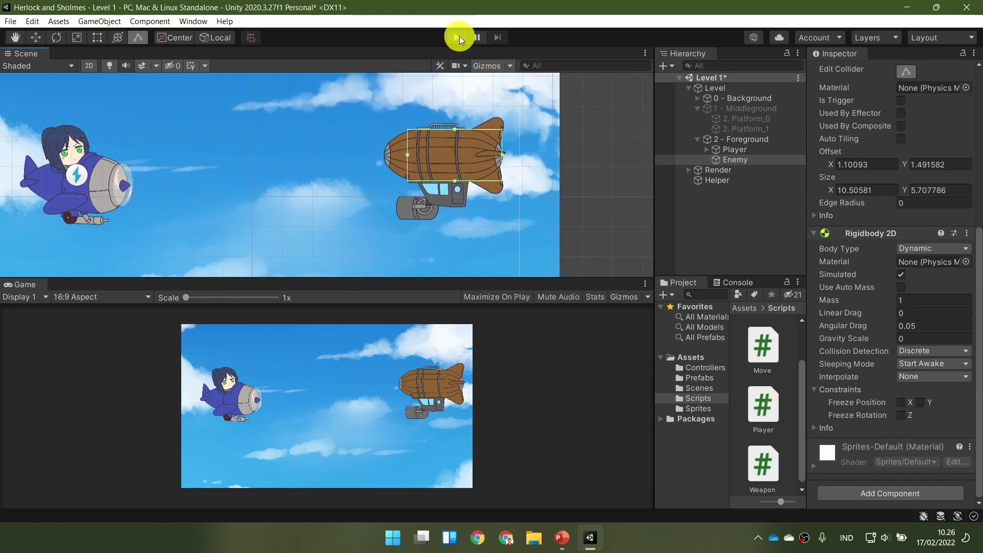
pyautogui.click(753, 149)
pyautogui.scroll(-5, 867, 302)
pyautogui.scroll(5, 867, 302)
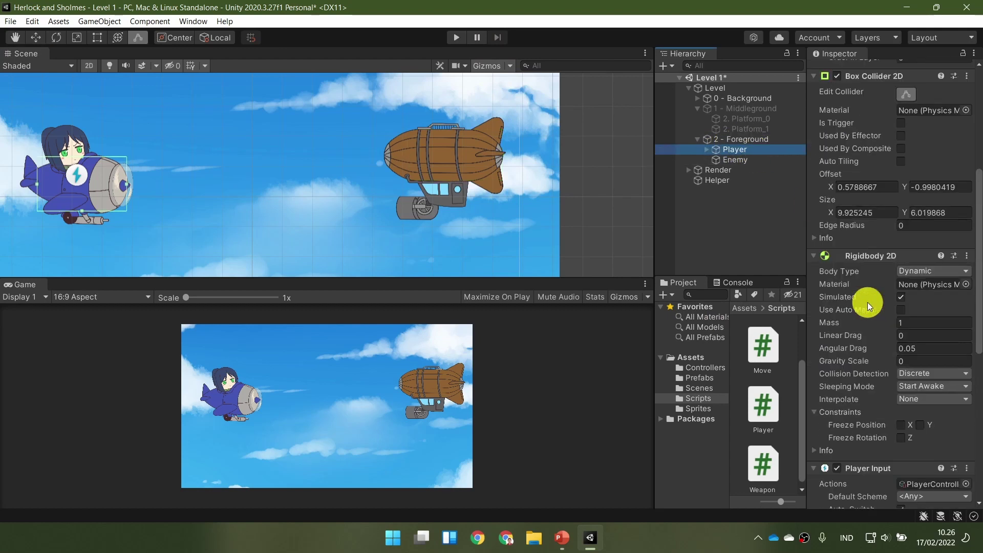
pyautogui.click(757, 160)
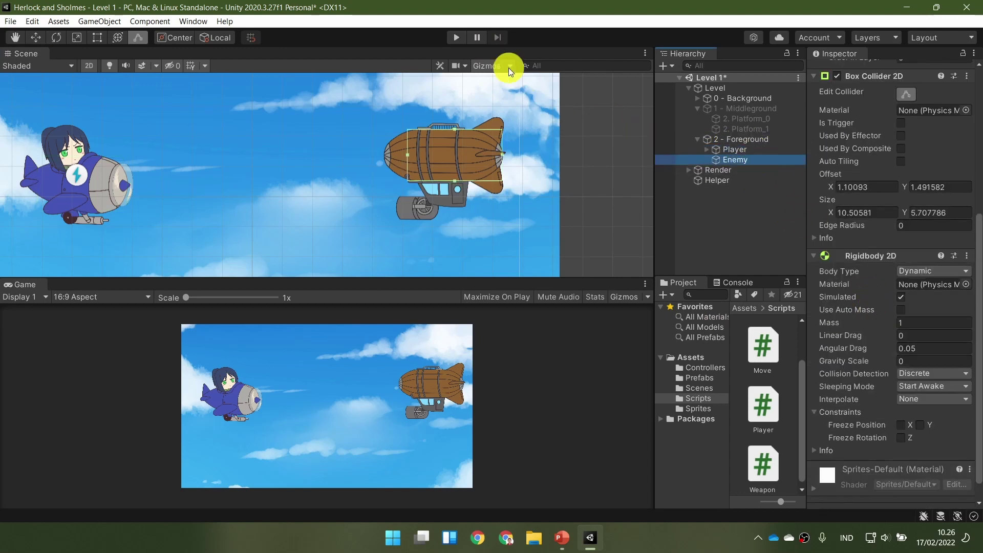
pyautogui.click(456, 38)
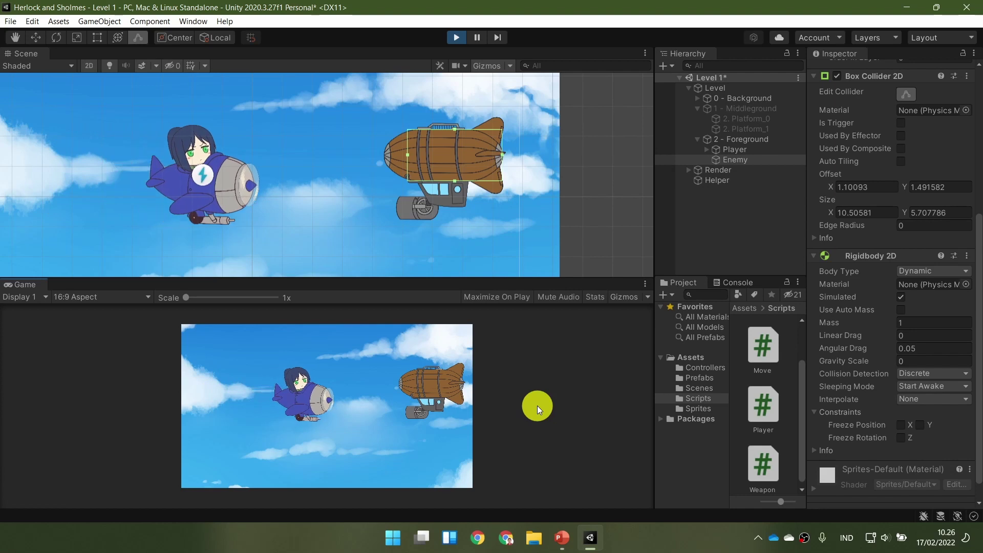
pyautogui.press('space')
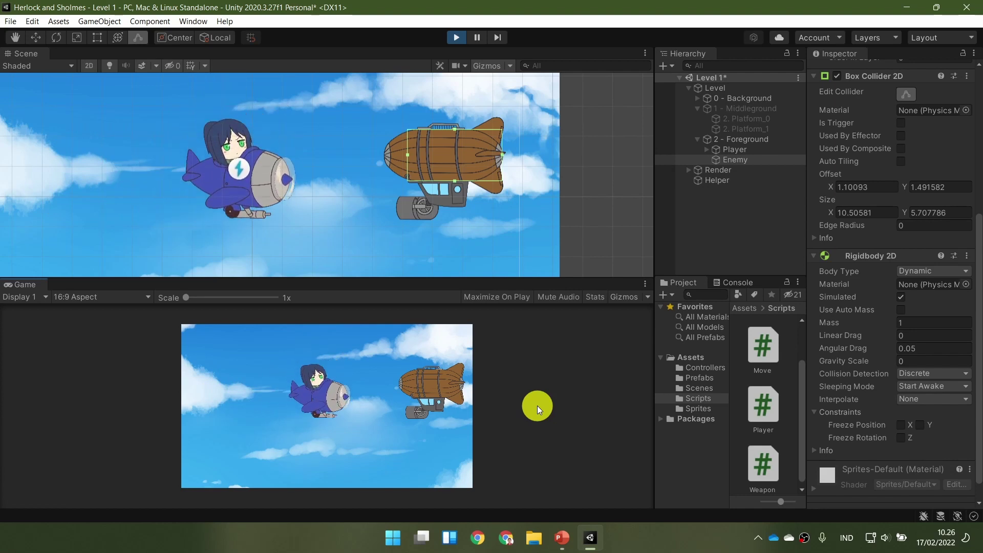
pyautogui.press('d')
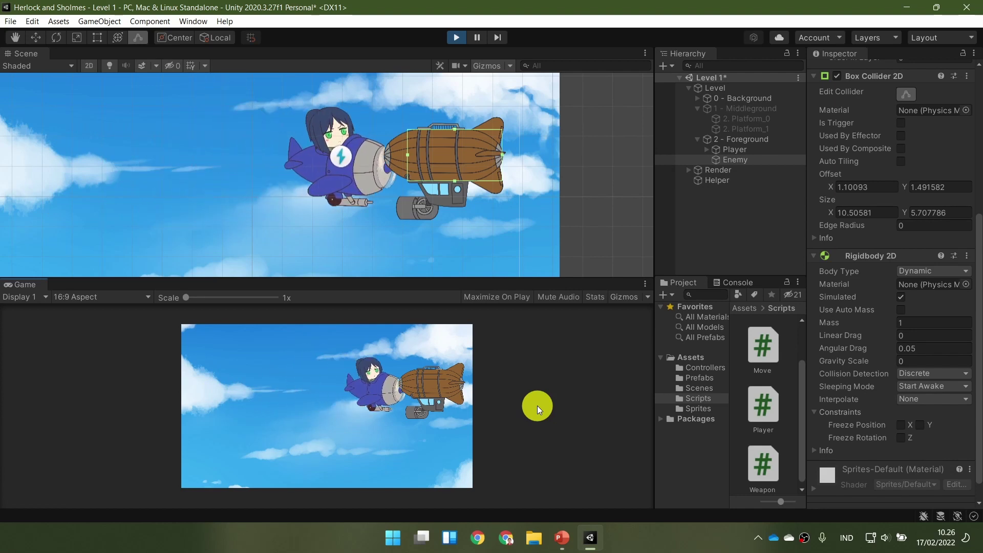
# Examine the area beyond the level's right edge for the enemy in the Scene view, and fire a player bullet.
pyautogui.scroll(-5, 534, 198)
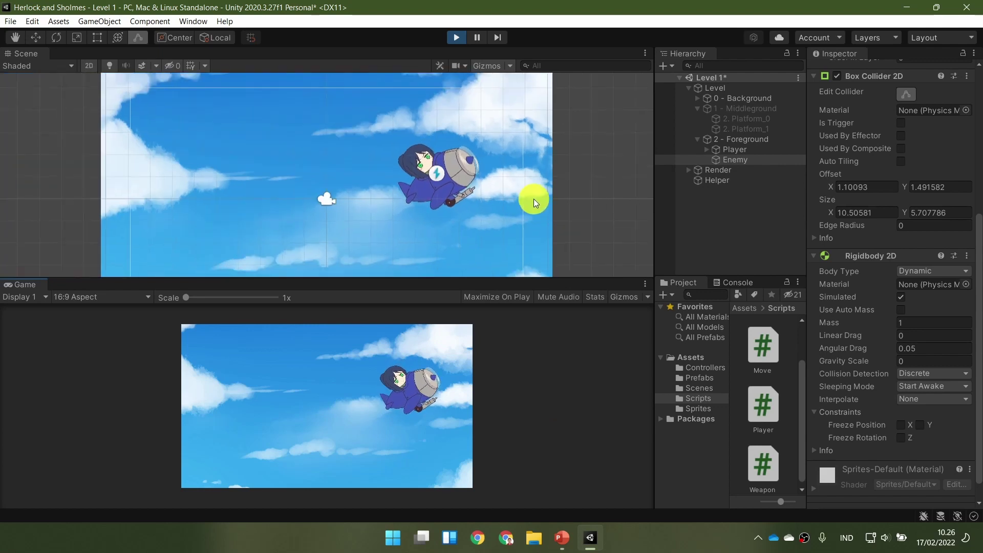
pyautogui.moveTo(544, 208); pyautogui.dragTo(247, 192, button='middle')
pyautogui.scroll(-3, 394, 196)
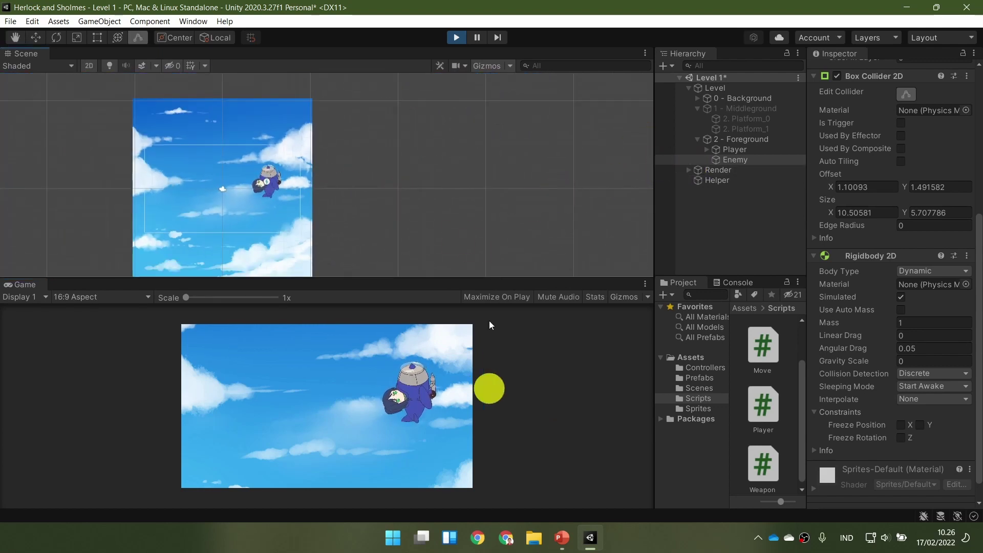
pyautogui.scroll(3, 454, 191)
pyautogui.moveTo(300, 210); pyautogui.dragTo(427, 207, button='middle')
pyautogui.click(465, 423)
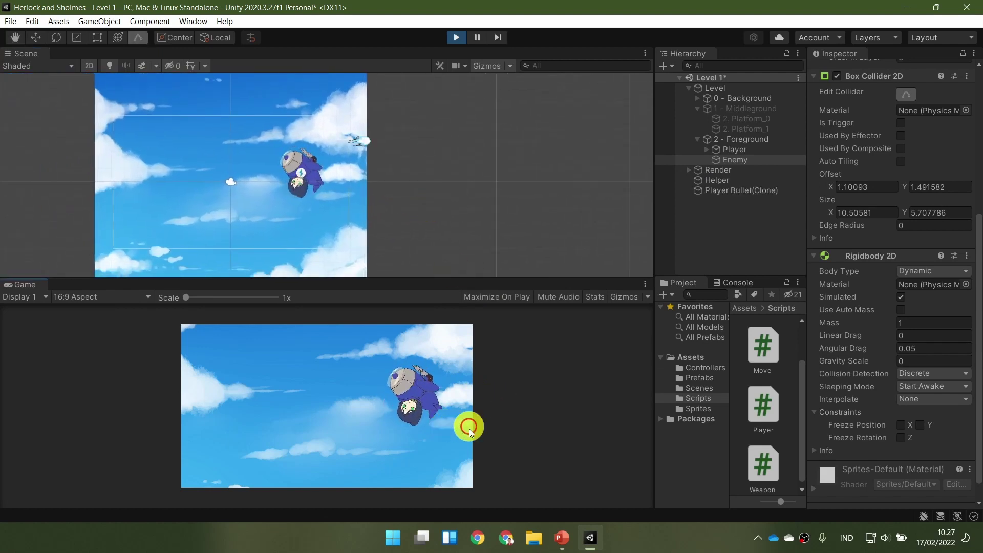
# Steer the player back and forth across the level to test its movement after the collision, and stop the game.
pyautogui.press('a')
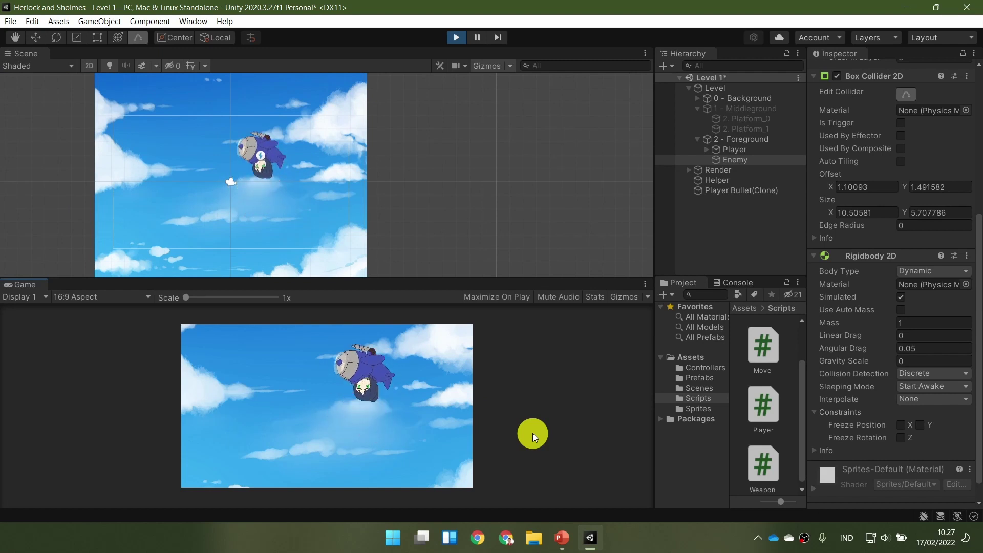
pyautogui.press('d')
pyautogui.press('a')
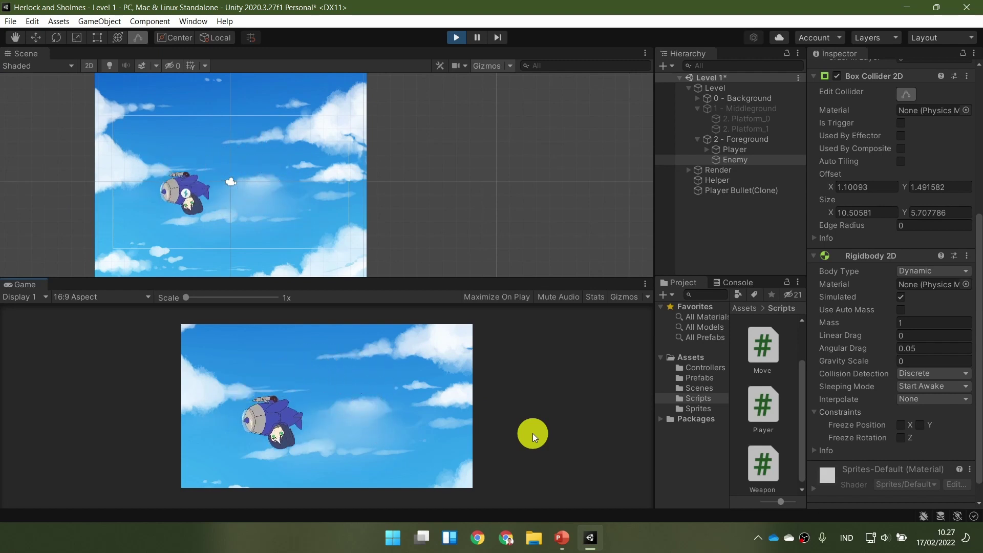
pyautogui.press('d')
pyautogui.press('d')
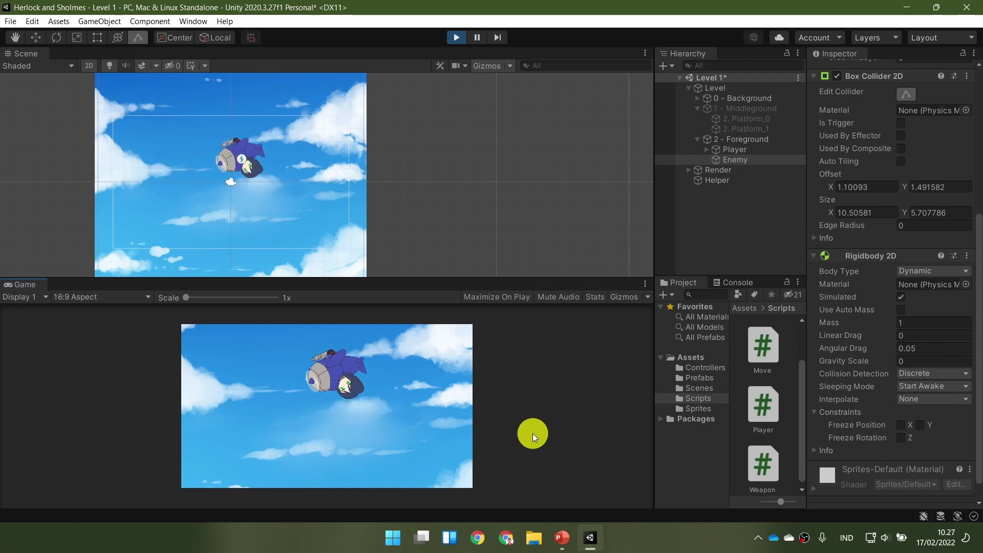
pyautogui.press('a')
pyautogui.press('d')
pyautogui.press('a')
pyautogui.press('d')
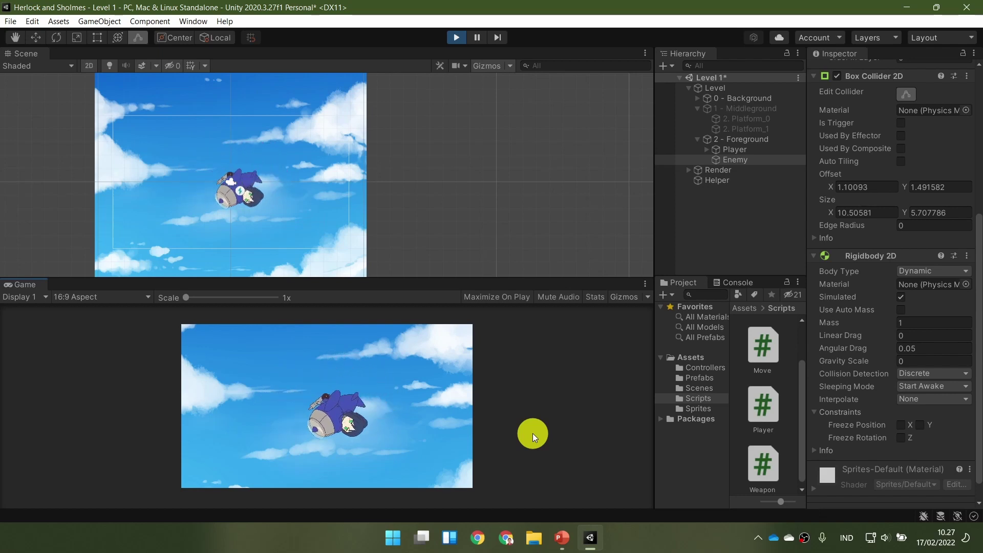
pyautogui.press('a')
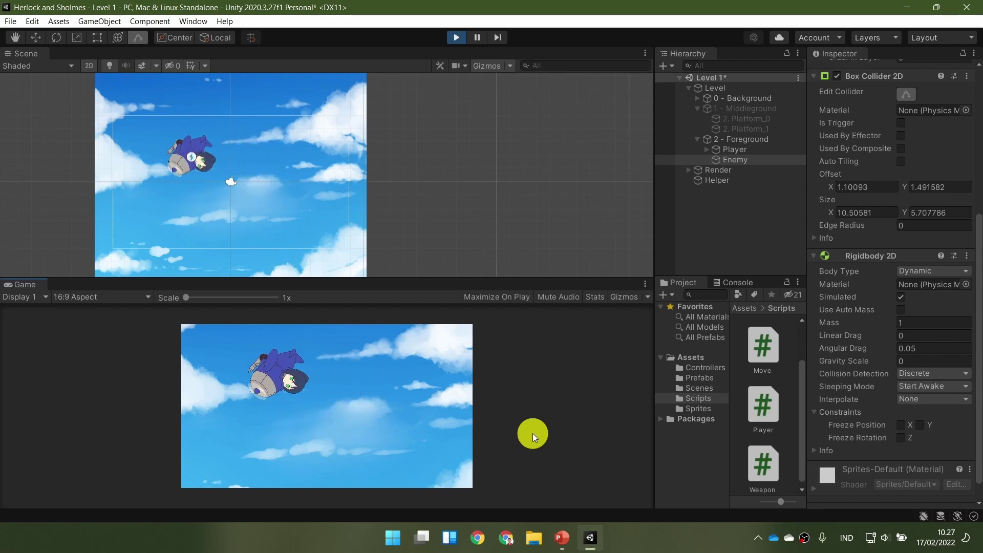
pyautogui.click(455, 38)
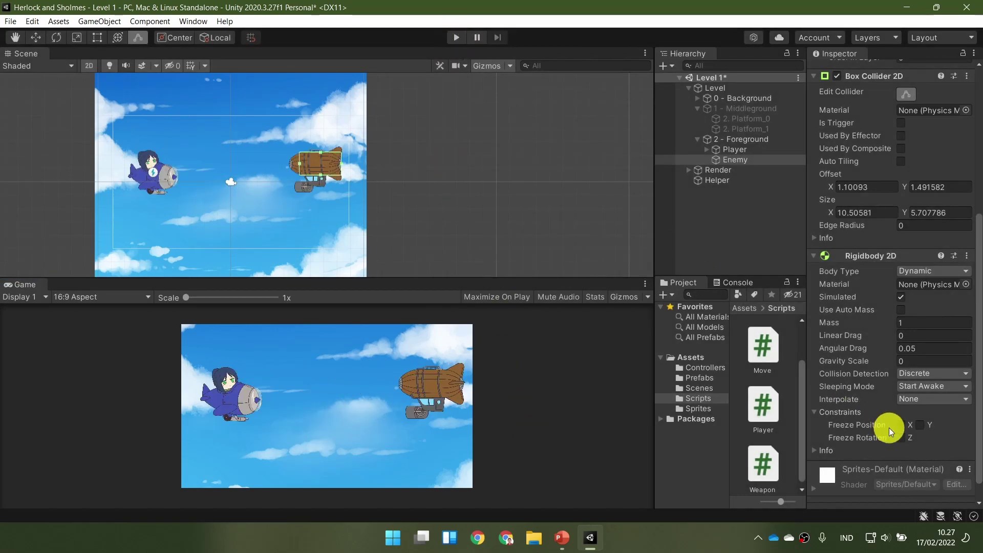
# Freeze Z rotation in the Rigidbody 2D constraints of both the Enemy and the Player.
pyautogui.click(900, 438)
pyautogui.click(741, 149)
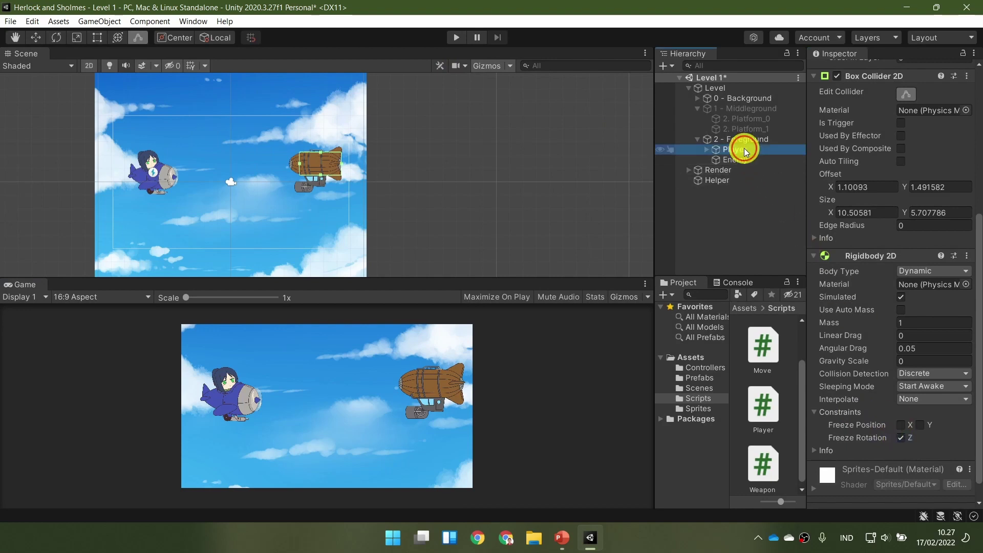
pyautogui.click(903, 441)
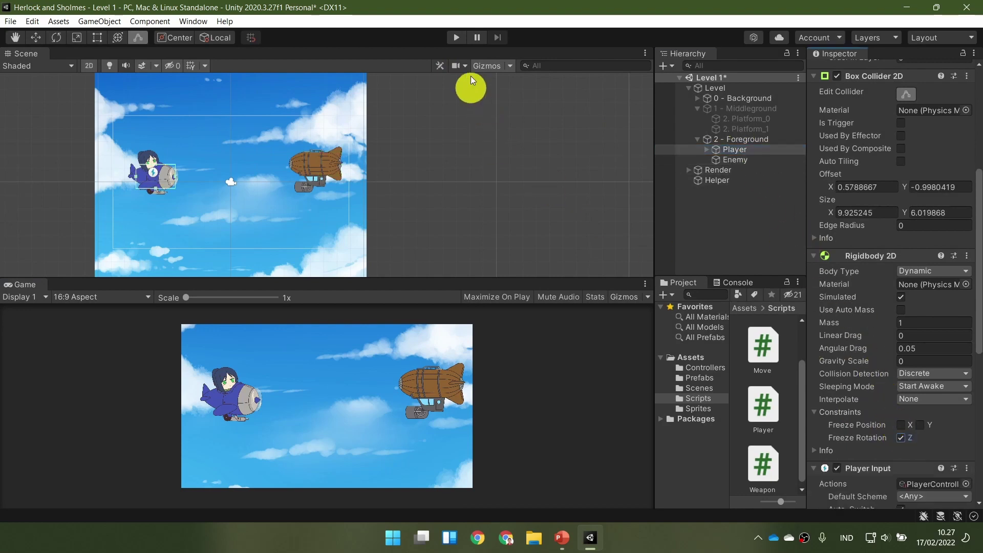
# Run the game again and fly the player into the enemy to test the collision with rotation frozen.
pyautogui.click(456, 37)
pyautogui.click(593, 367)
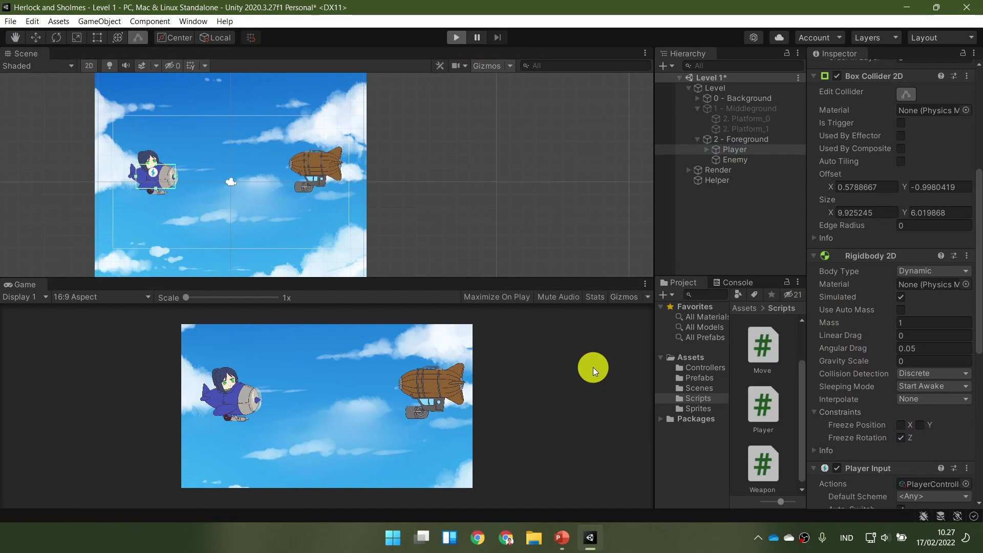
pyautogui.press('d')
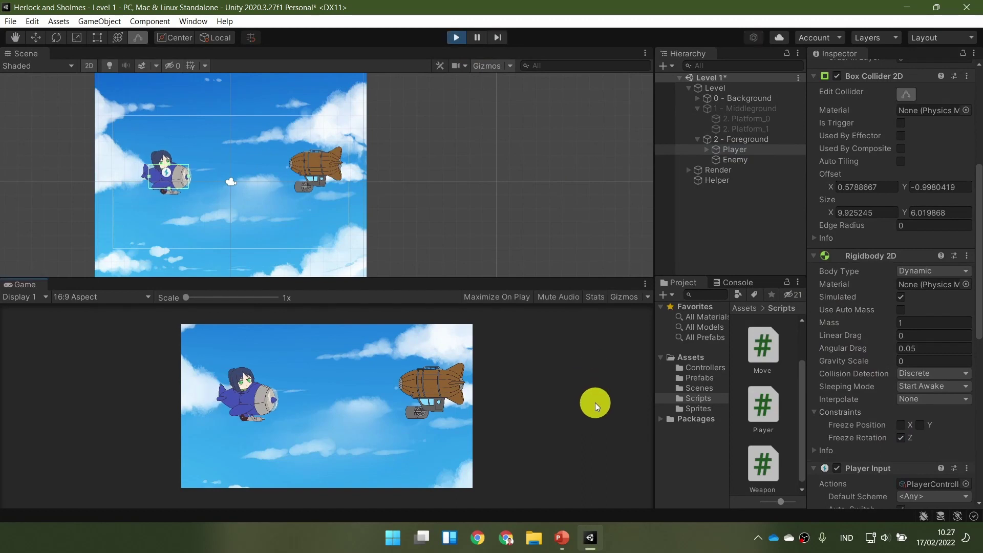
pyautogui.press('a')
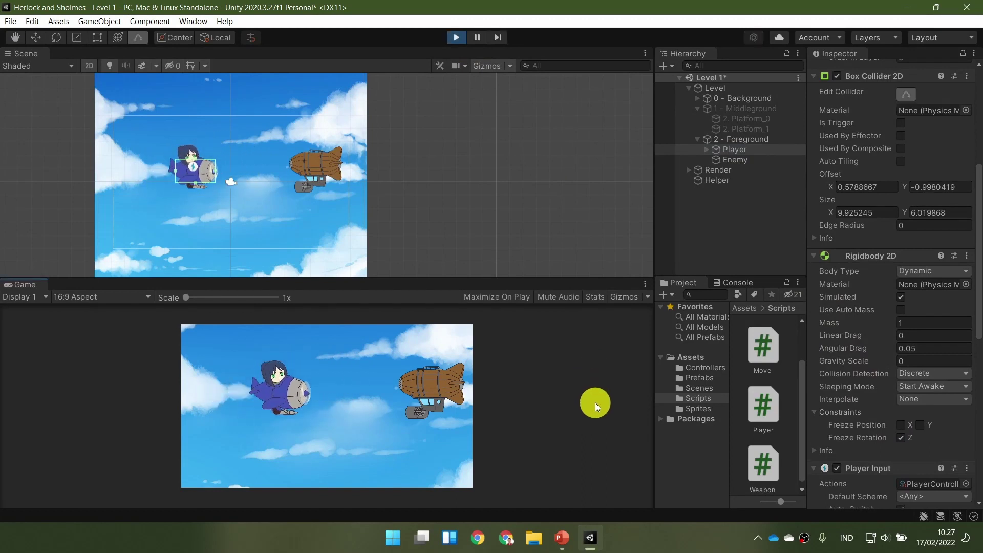
pyautogui.press('d')
pyautogui.press('d')
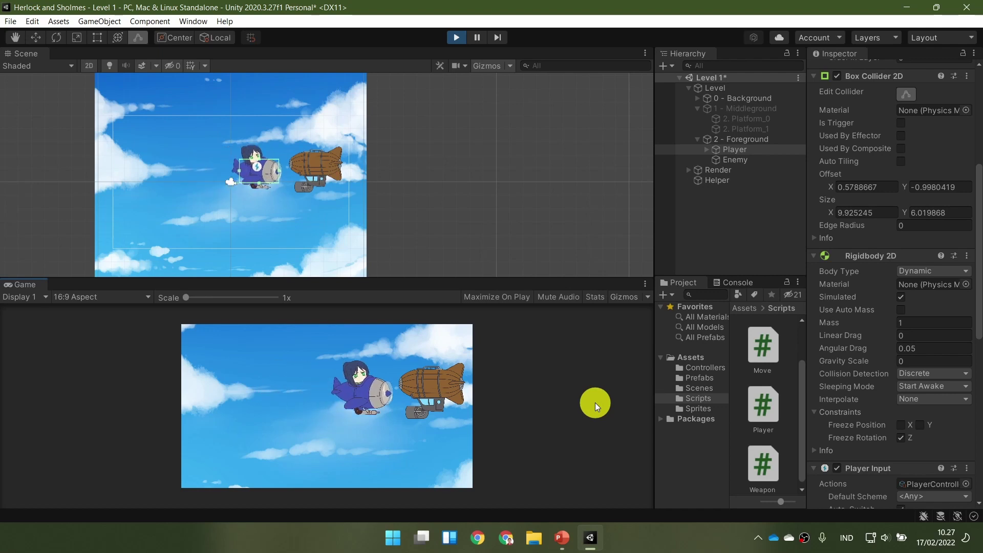
pyautogui.press('a')
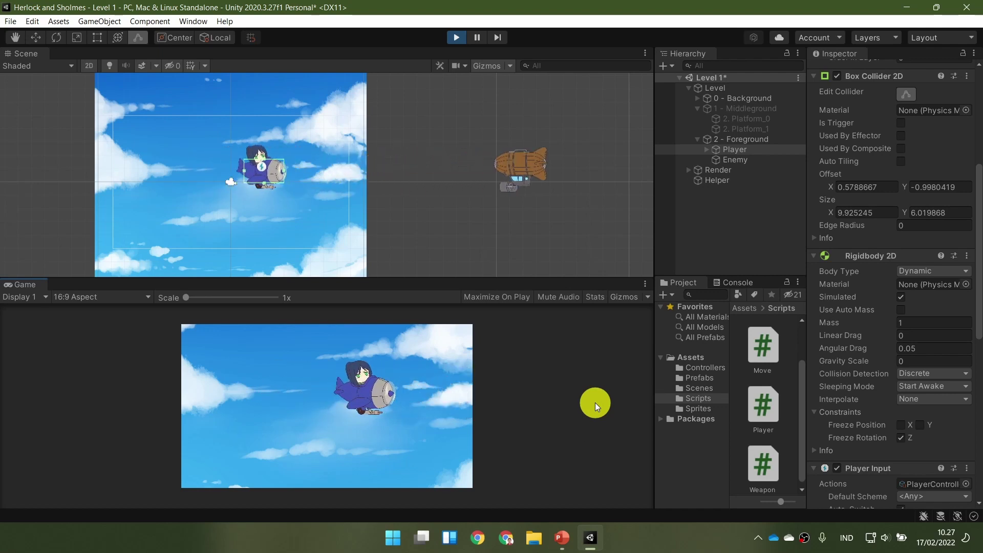
# Steer the player right, left and right again to test its movement after the collision, and stop the game.
pyautogui.press('d')
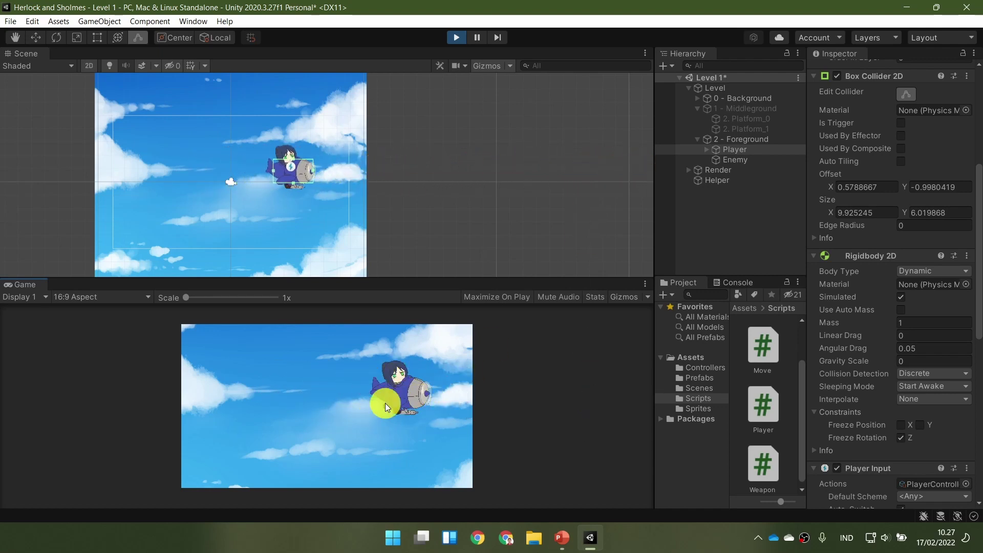
pyautogui.press('a')
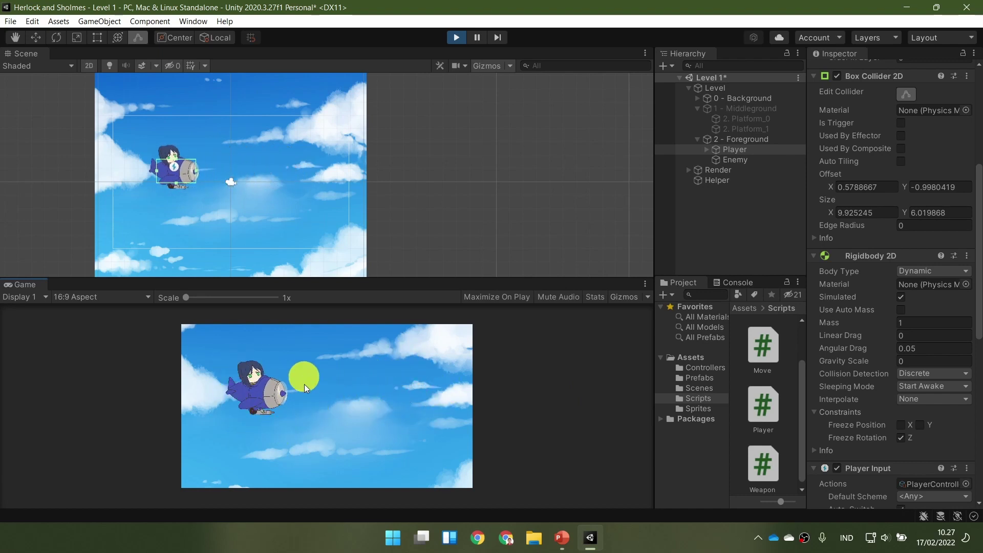
pyautogui.press('d')
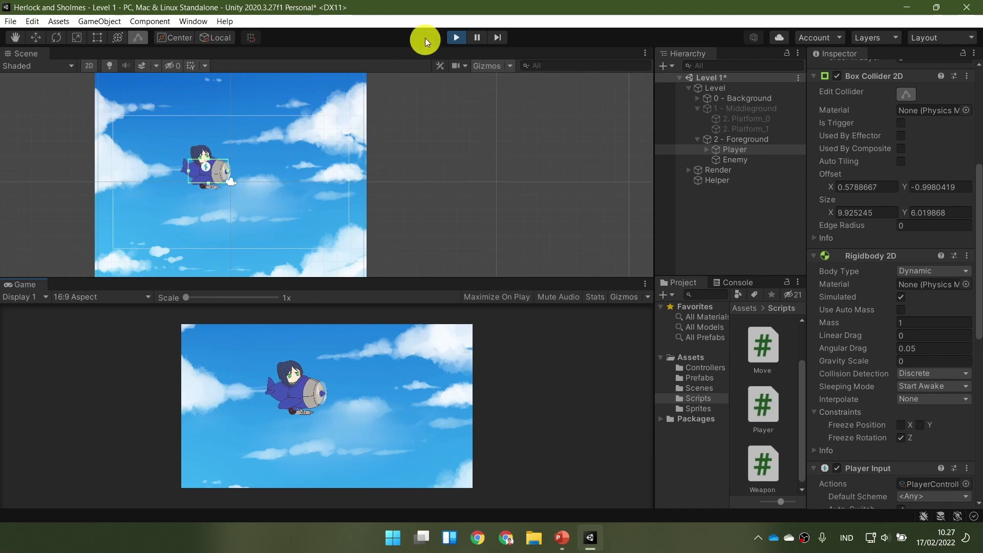
pyautogui.click(455, 36)
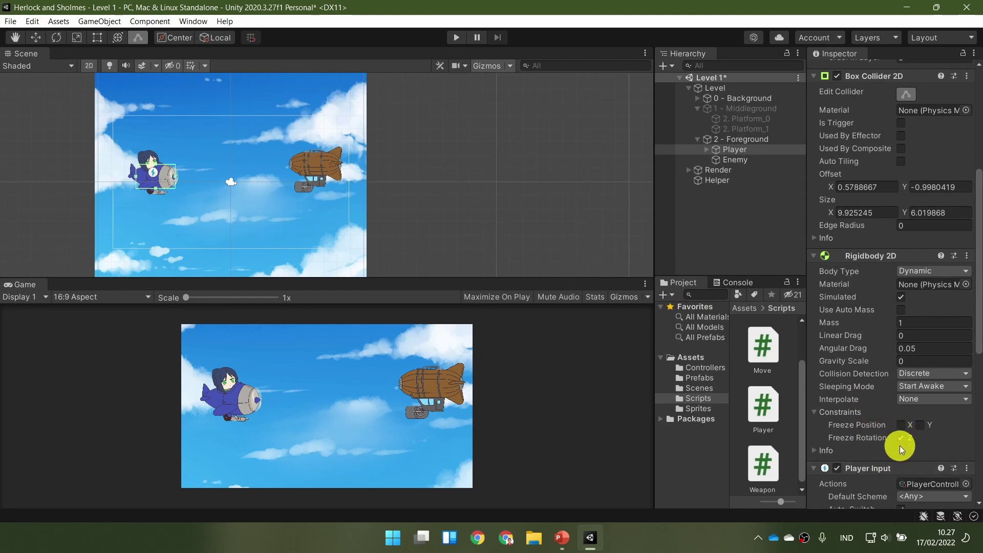
# Check the "Reusing Move script" slide in PowerPoint, and attach the Move script to the Enemy in Unity.
pyautogui.click(561, 537)
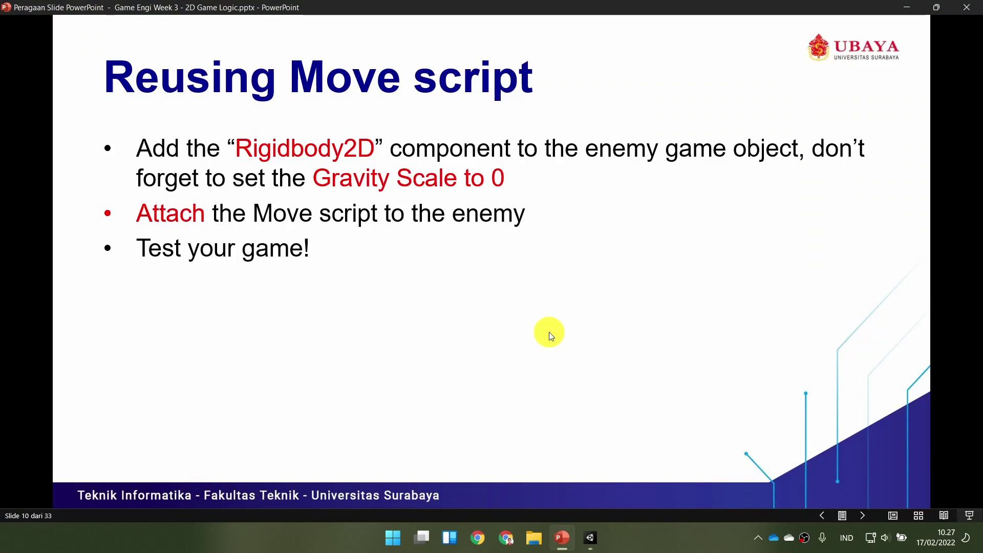
pyautogui.click(592, 545)
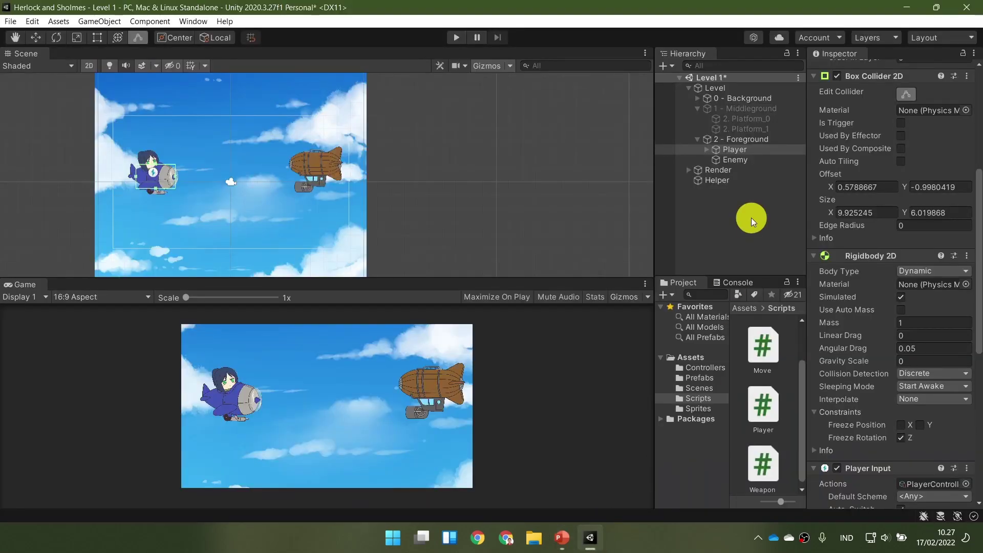
pyautogui.click(760, 160)
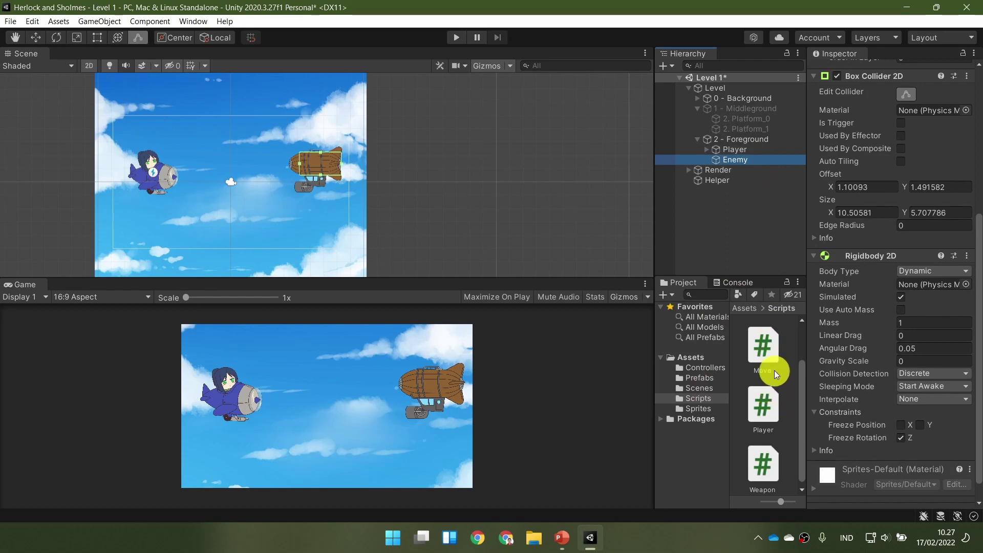
pyautogui.scroll(-2, 868, 357)
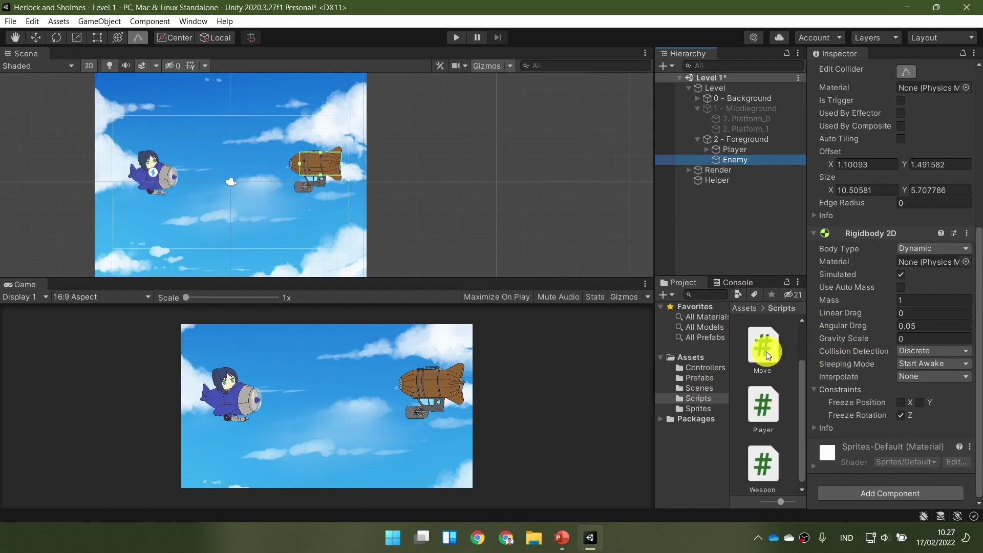
pyautogui.moveTo(763, 340); pyautogui.dragTo(745, 159)
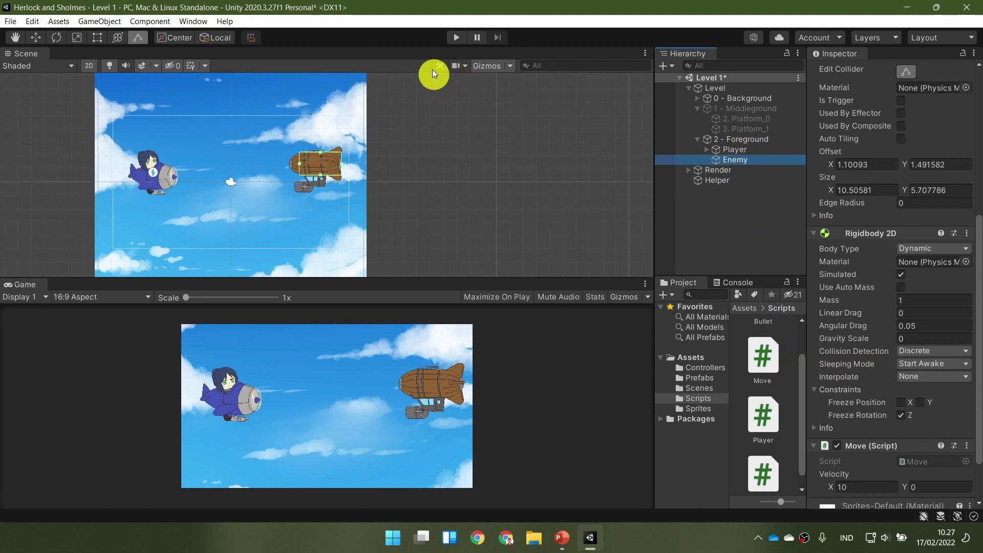
# Run and stop the game to test the Enemy's scripted movement, and check the "Test!" slide in PowerPoint.
pyautogui.click(457, 40)
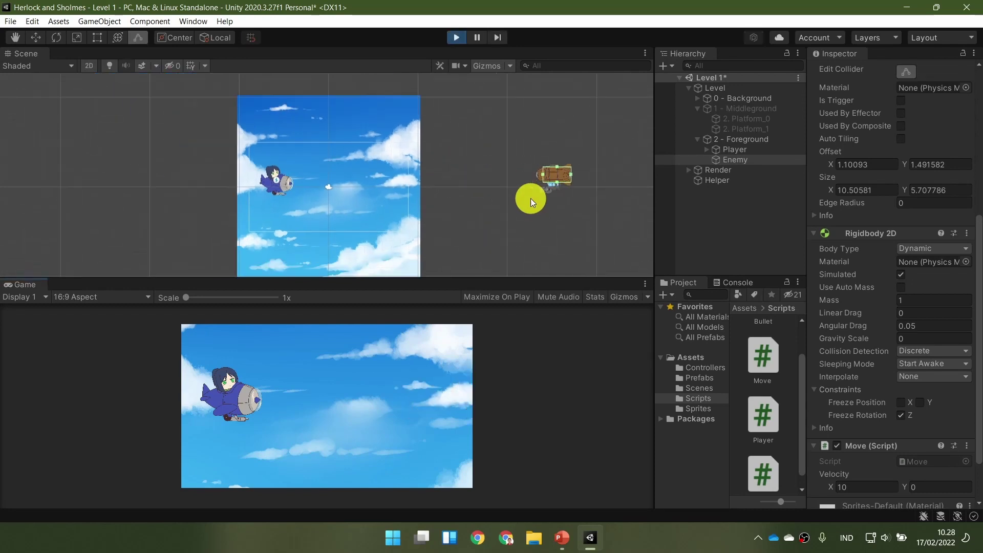
pyautogui.click(457, 33)
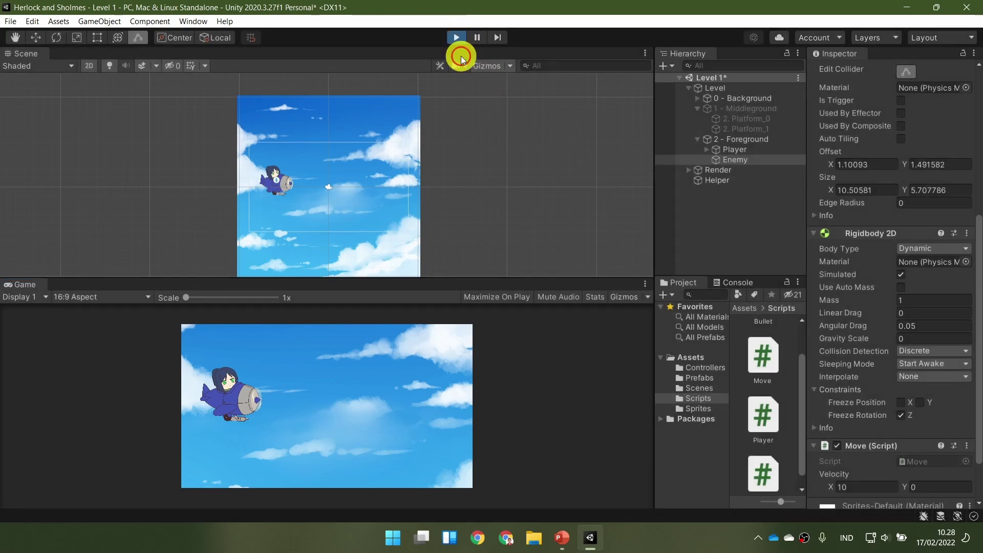
pyautogui.click(561, 536)
pyautogui.click(576, 403)
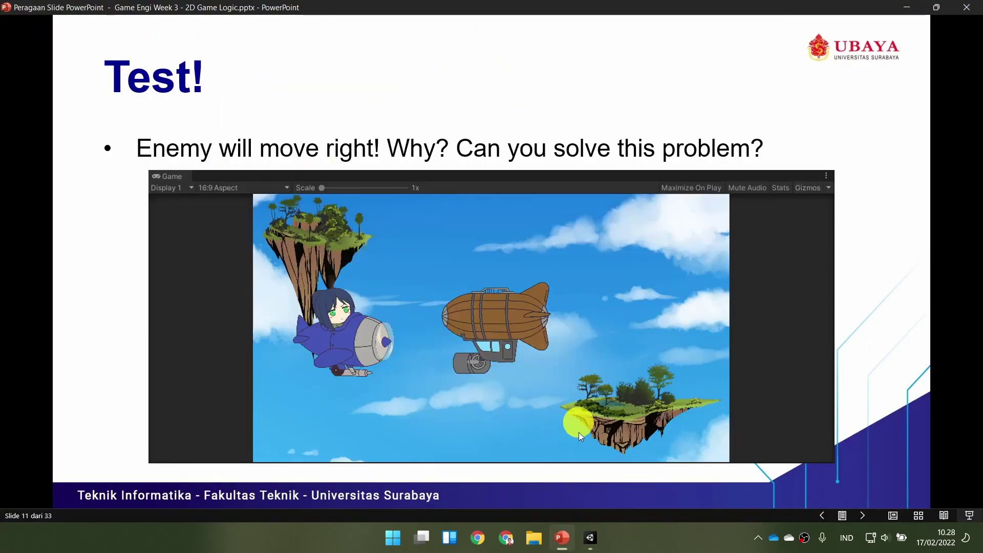
pyautogui.click(589, 537)
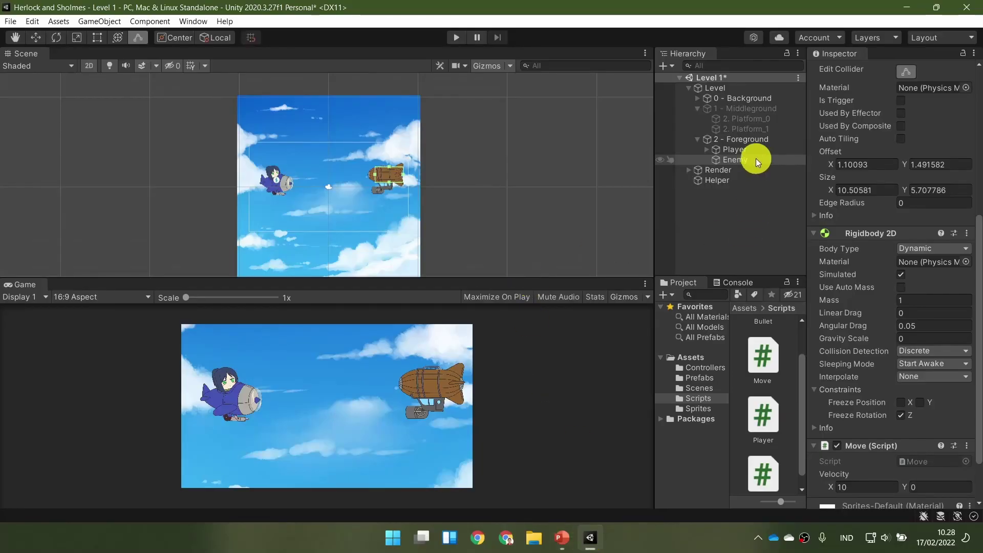
# Run the game again to track the Enemy's movement beyond the level's right edge in the Scene view, and stop it.
pyautogui.scroll(-1, 487, 144)
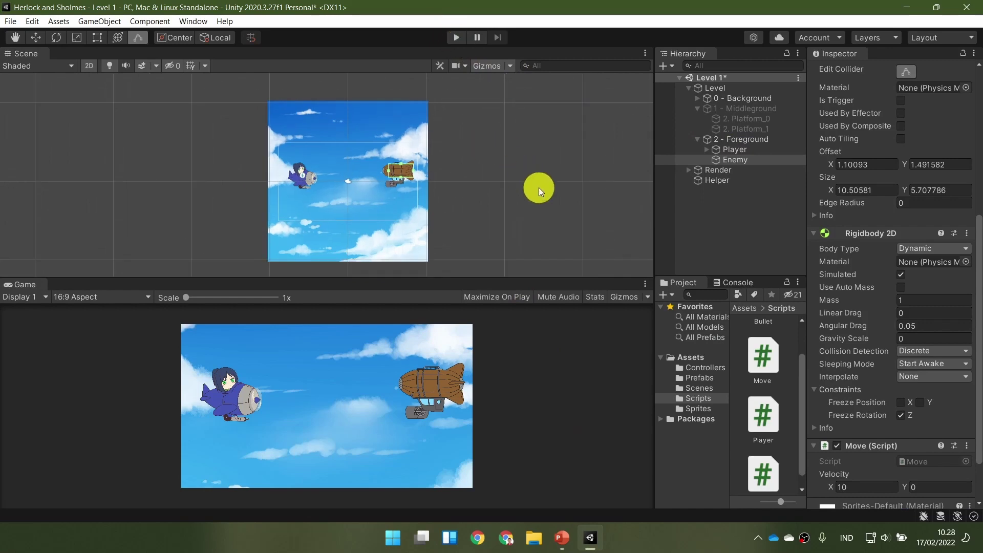
pyautogui.moveTo(538, 188); pyautogui.dragTo(322, 175, button='middle')
pyautogui.scroll(-1, 337, 177)
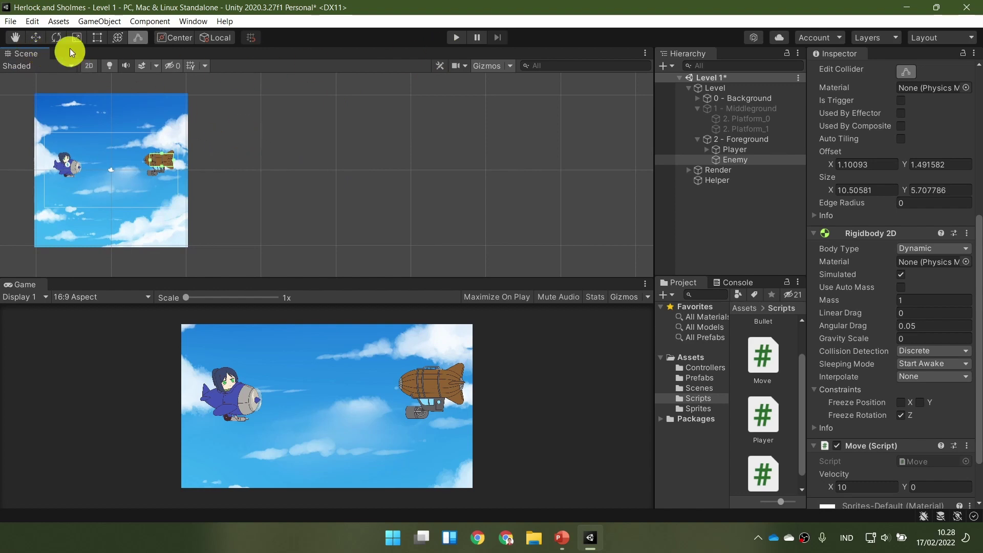
pyautogui.click(35, 38)
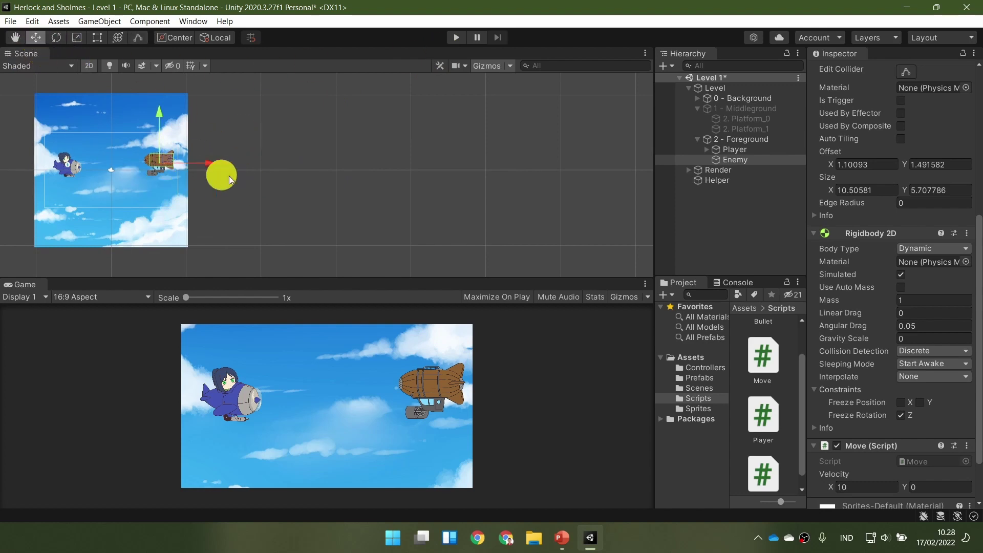
pyautogui.click(456, 37)
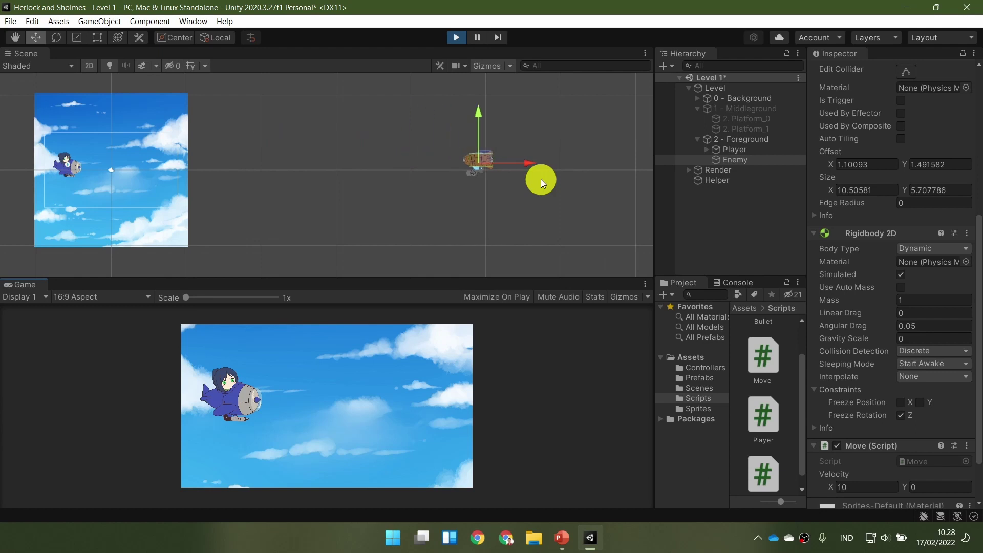
pyautogui.click(459, 37)
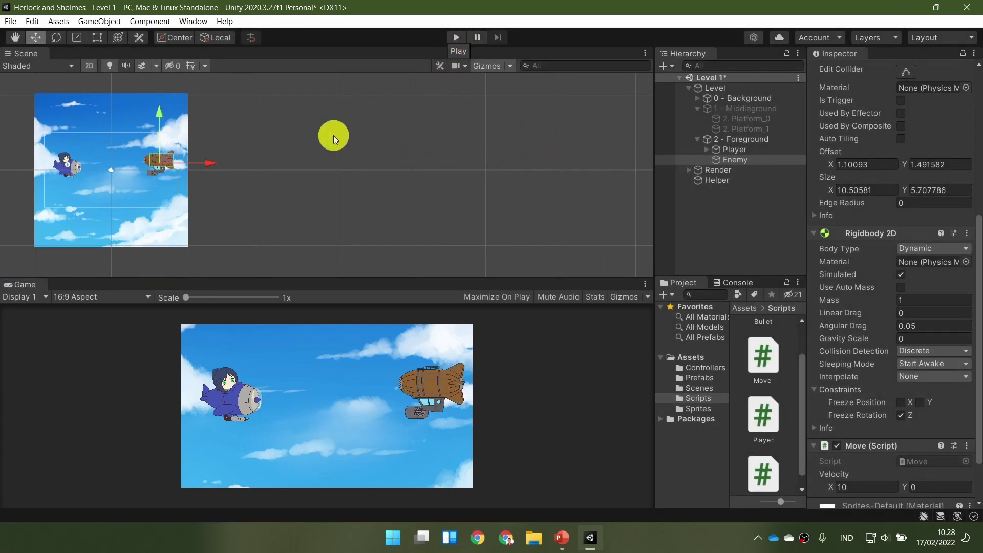
# Set the X velocity of the Enemy's Move script to -10.
pyautogui.scroll(1, 275, 167)
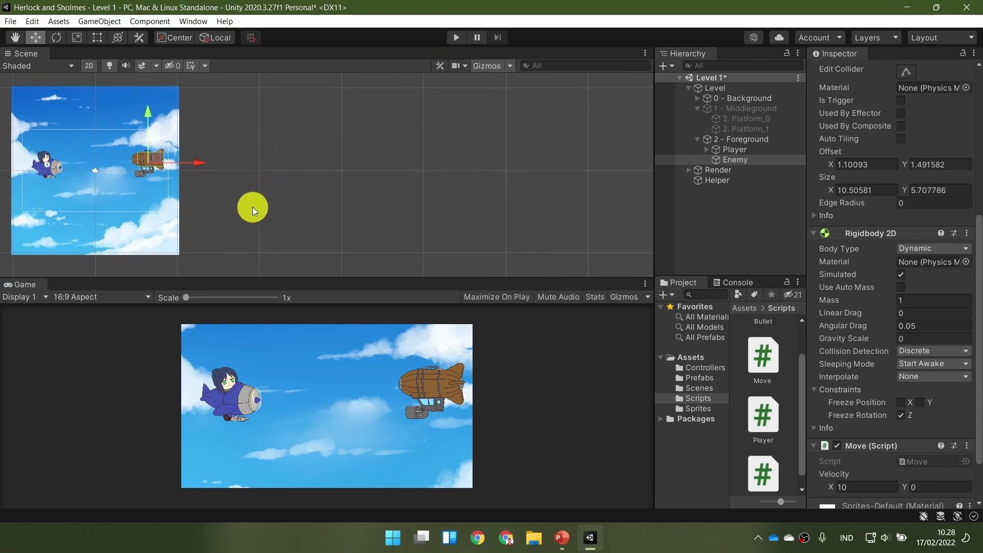
pyautogui.moveTo(253, 207); pyautogui.dragTo(362, 207, button='middle')
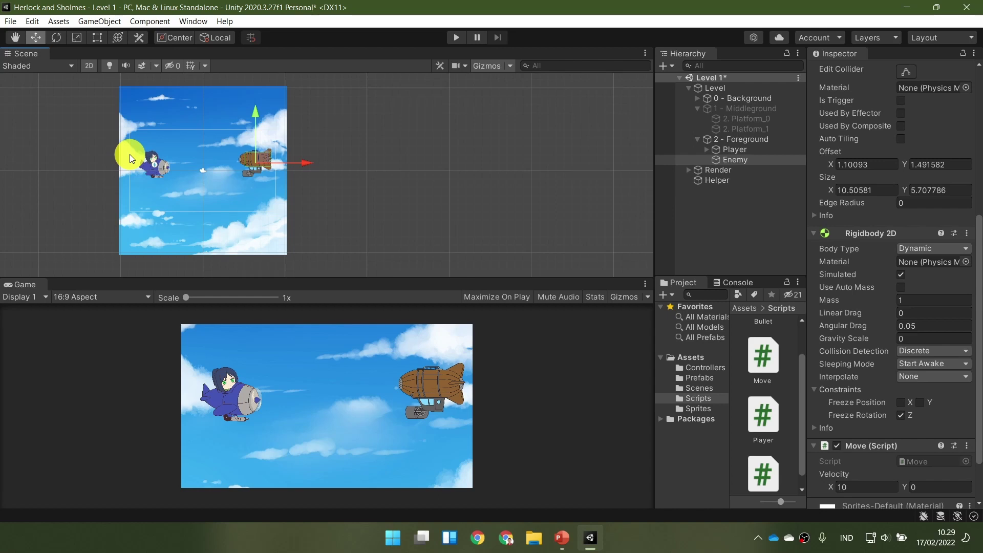
pyautogui.scroll(-3, 849, 257)
pyautogui.click(913, 279)
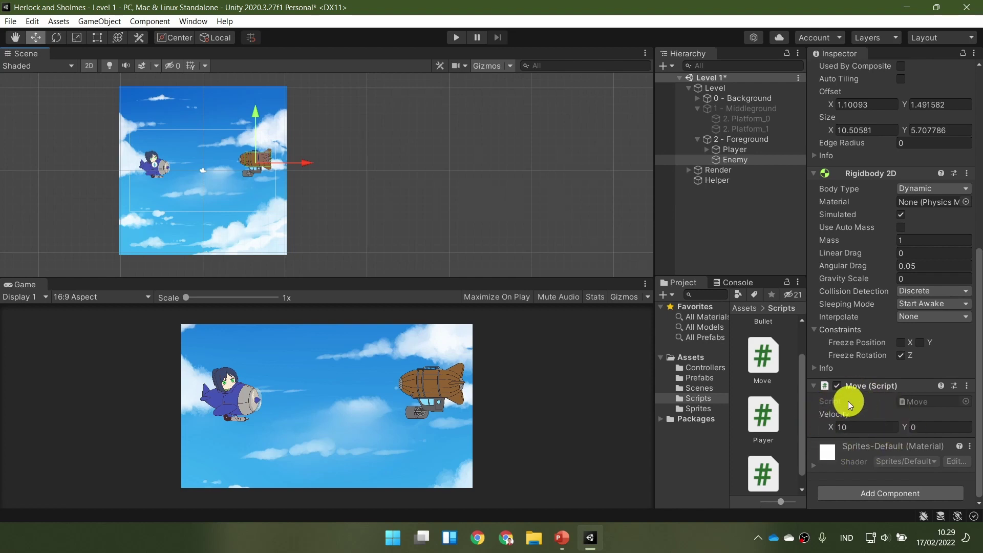
pyautogui.click(871, 427)
pyautogui.write('-')
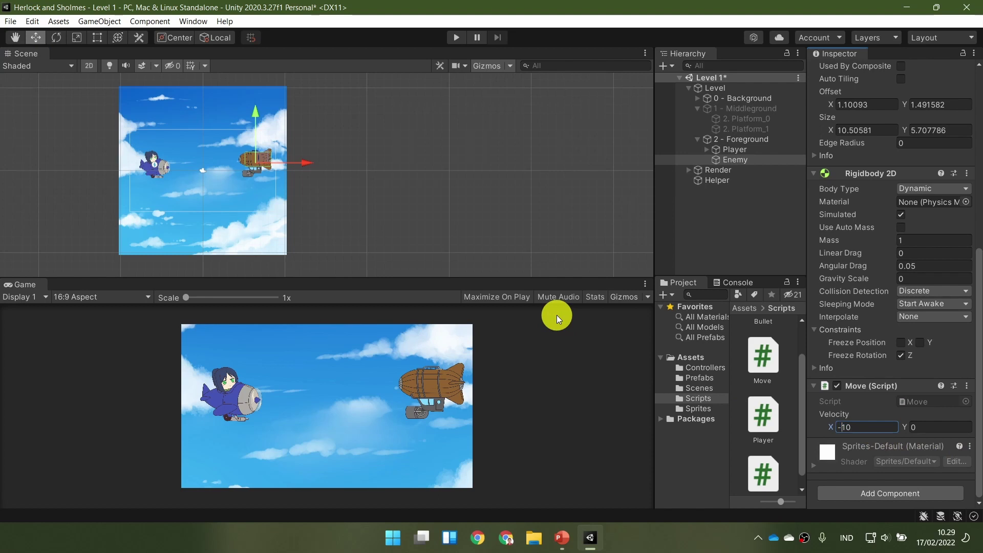
# Run the game with the reversed velocity, follow the Enemy and the Player beyond the level's left edge, and stop it.
pyautogui.click(456, 39)
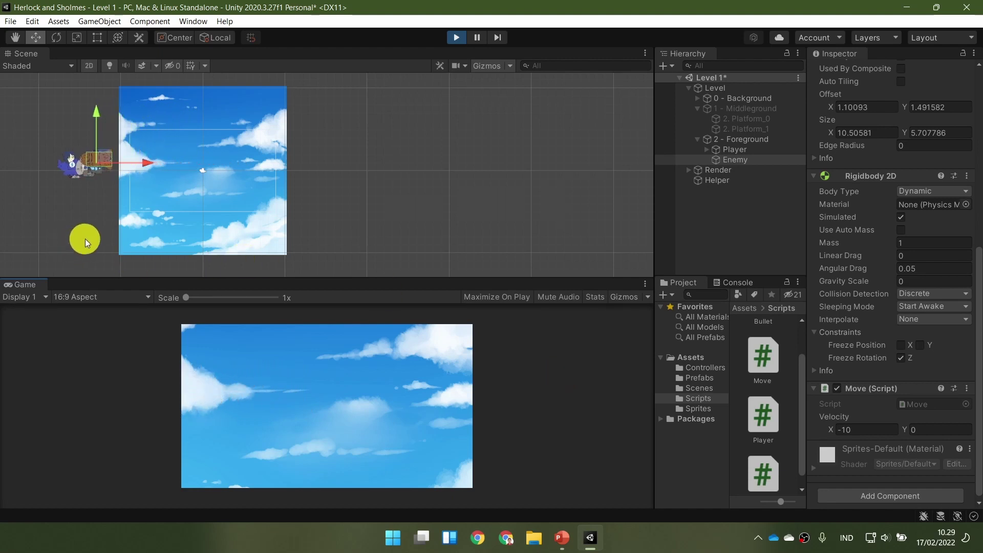
pyautogui.moveTo(85, 239); pyautogui.dragTo(318, 235, button='middle')
pyautogui.moveTo(140, 241); pyautogui.dragTo(224, 246, button='middle')
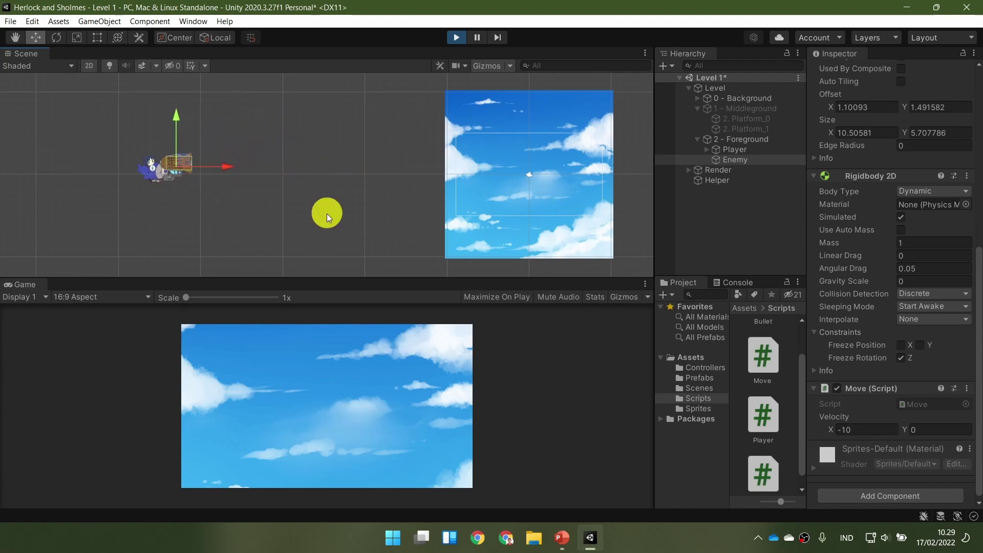
pyautogui.click(495, 389)
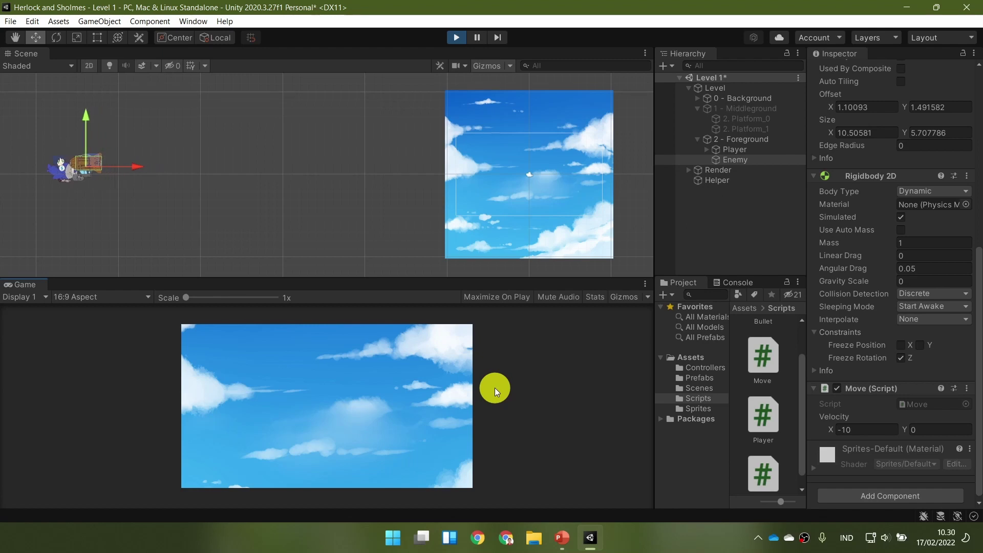
pyautogui.moveTo(180, 235); pyautogui.dragTo(389, 233, button='middle')
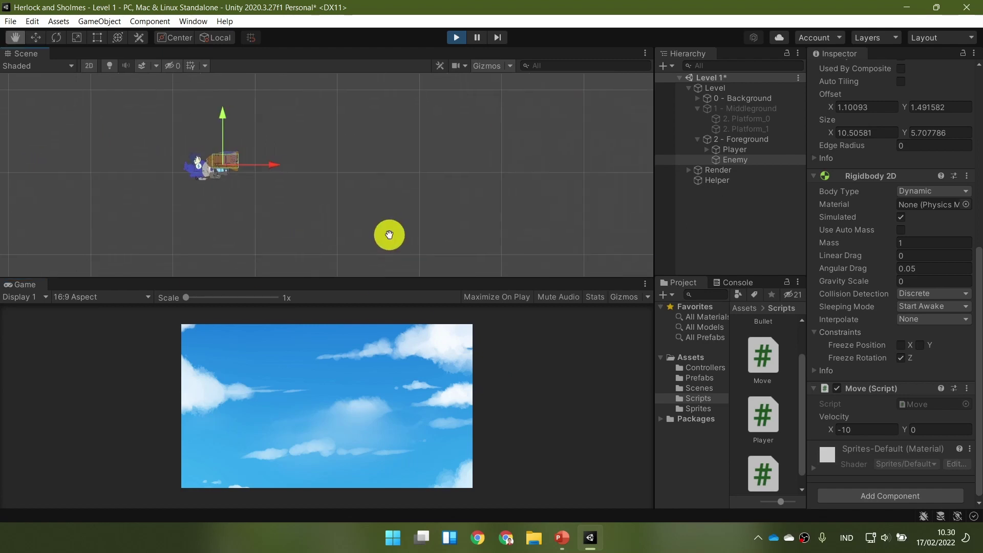
pyautogui.click(457, 38)
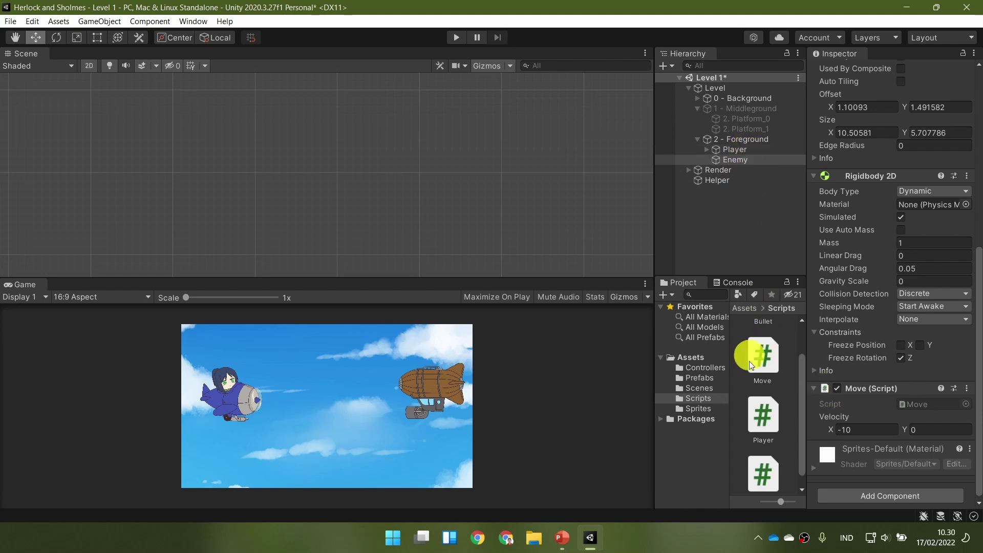
# Look through the Scripts folder, examine the Move script's code, and reselect the Enemy to view its components.
pyautogui.scroll(2, 771, 358)
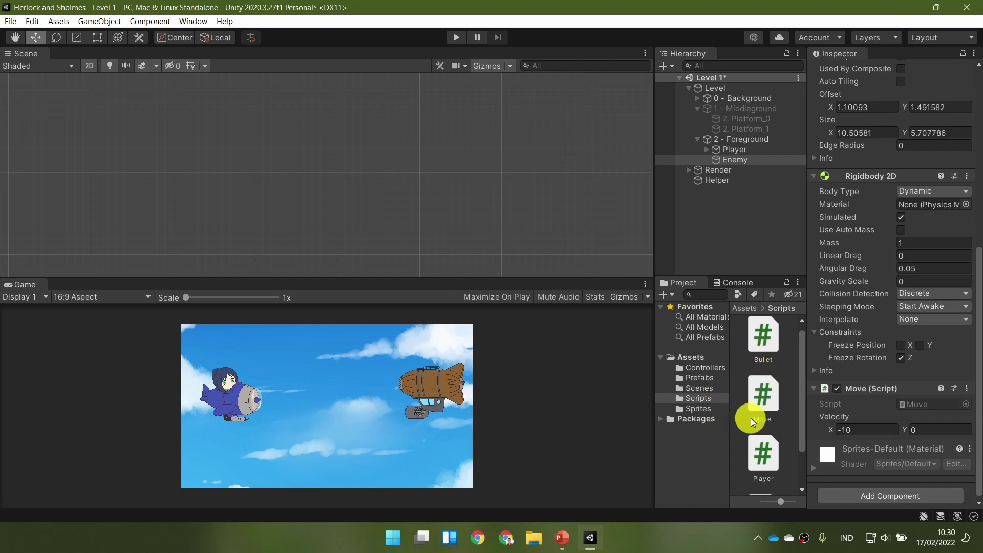
pyautogui.scroll(-2, 760, 435)
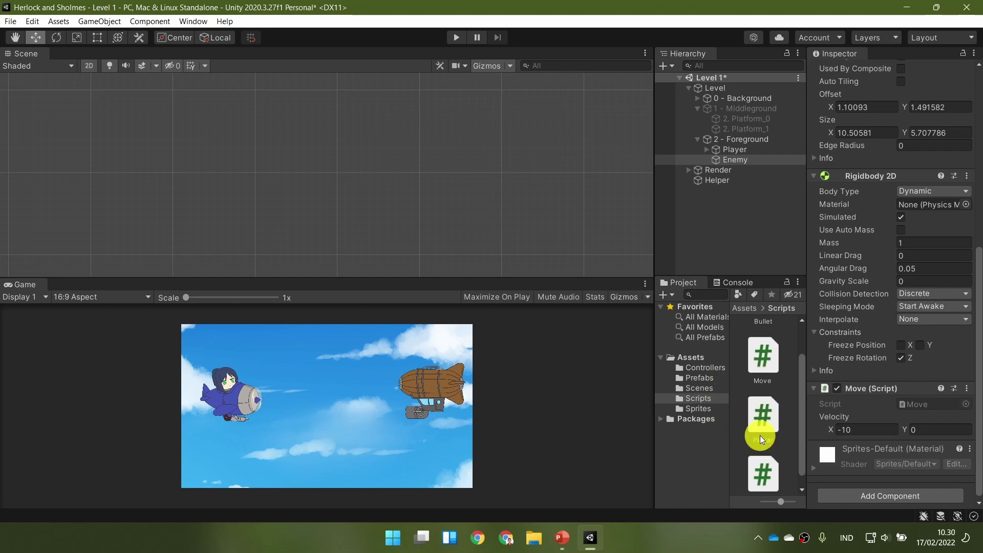
pyautogui.scroll(1, 766, 441)
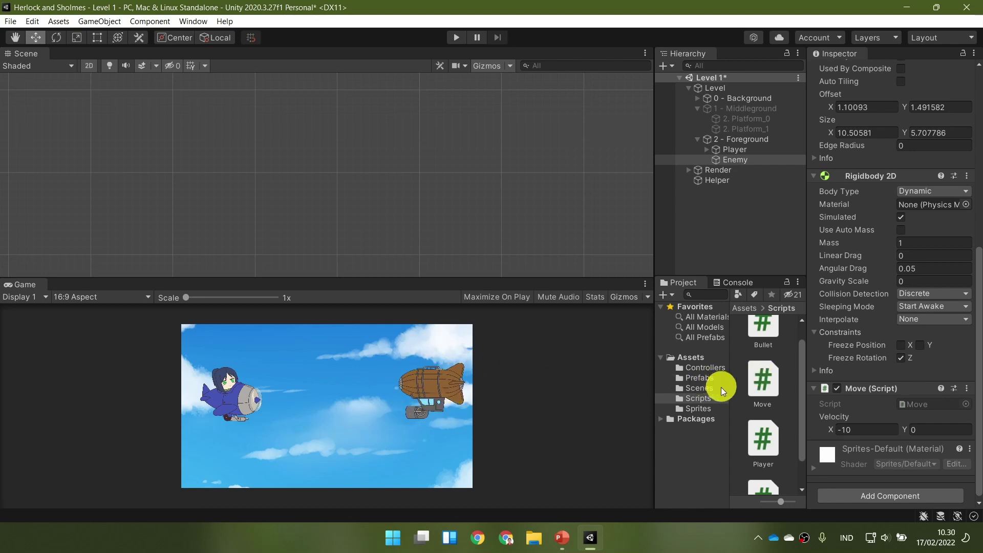
pyautogui.scroll(-2, 775, 408)
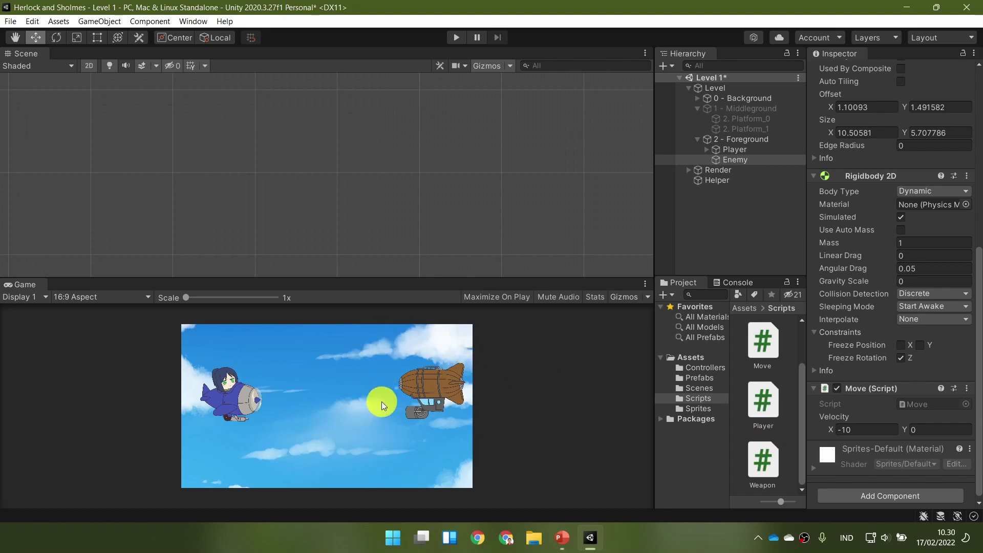
pyautogui.scroll(2, 773, 405)
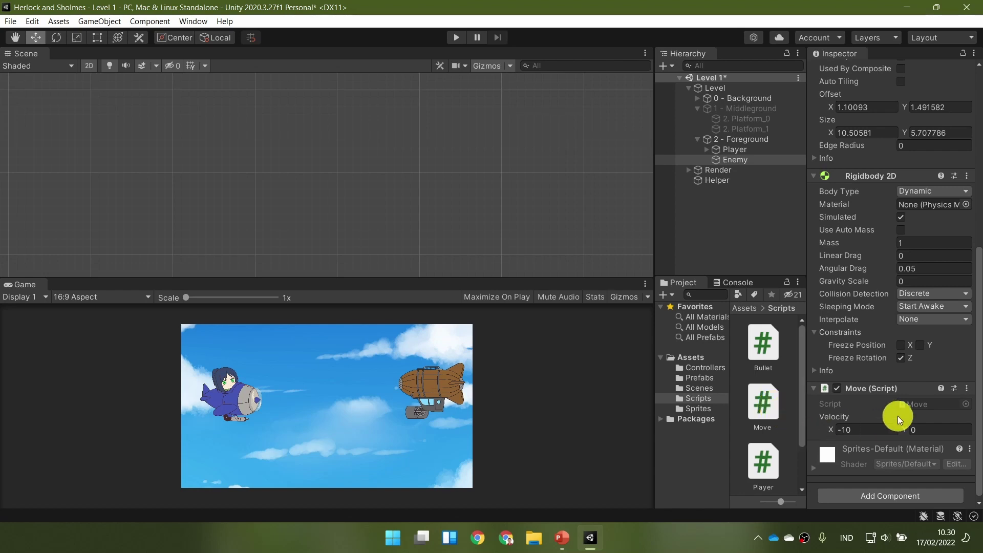
pyautogui.click(748, 150)
pyautogui.click(747, 161)
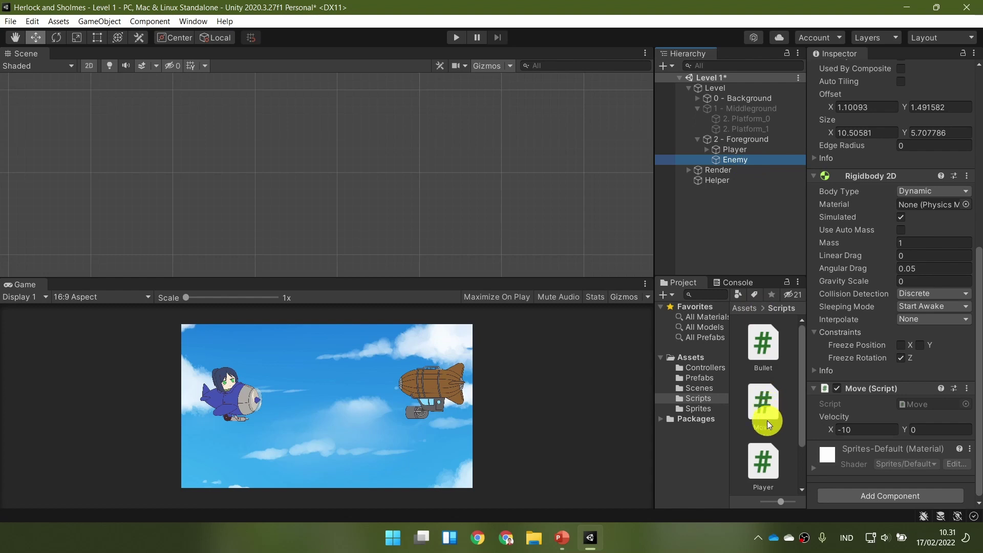
pyautogui.click(762, 397)
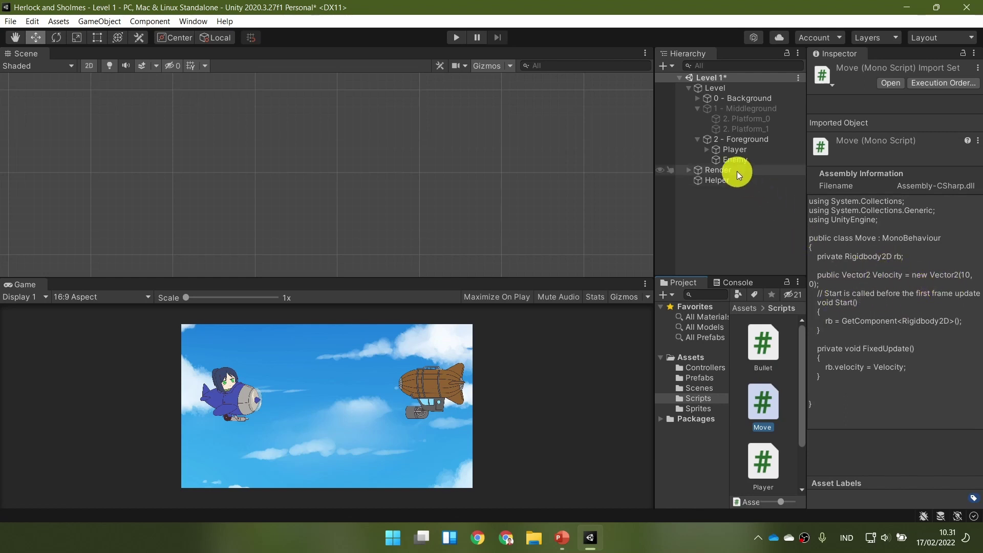
pyautogui.click(736, 158)
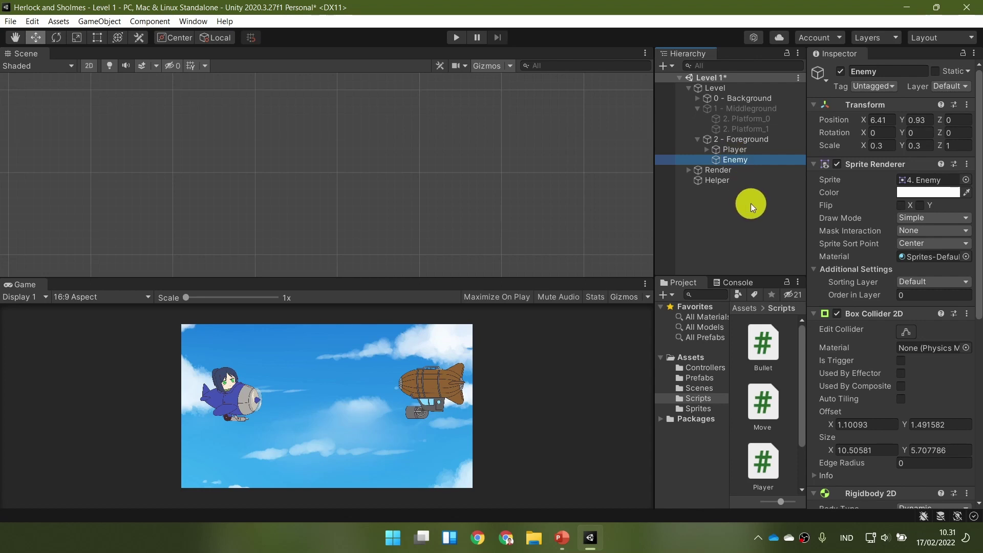
# Compare the Enemy's Move script velocity with the Move and Bullet script settings of the Player Bullet prefab.
pyautogui.scroll(-5, 888, 325)
pyautogui.scroll(-3, 889, 326)
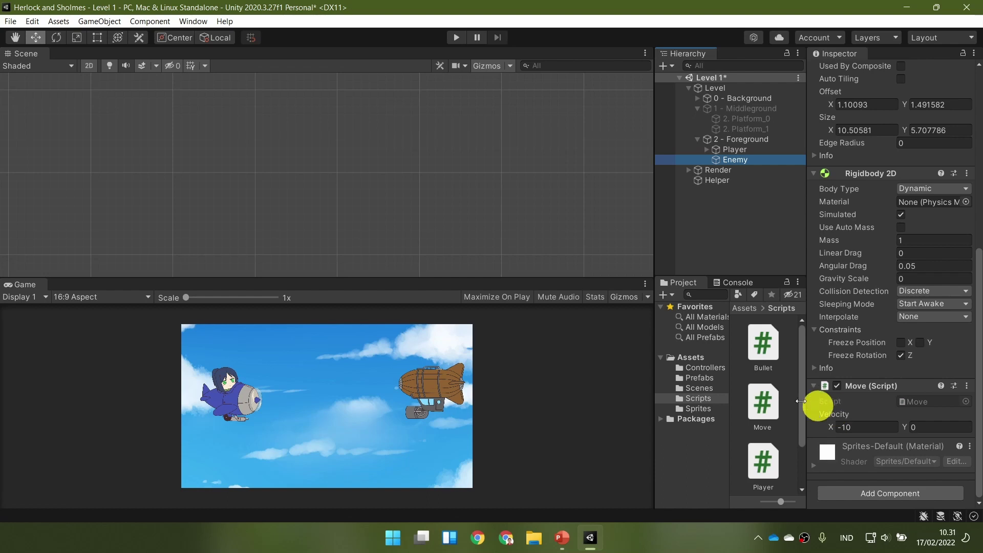
pyautogui.click(699, 378)
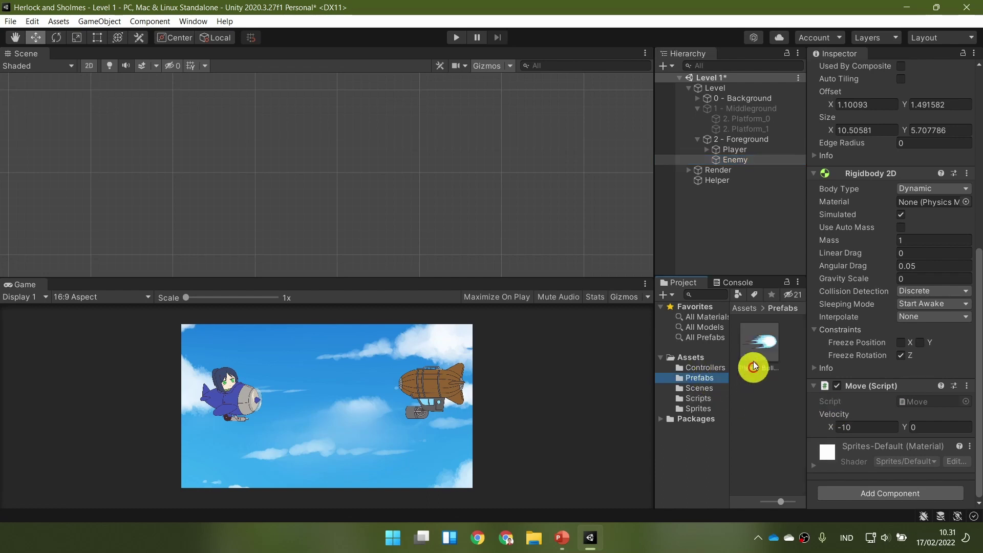
pyautogui.click(762, 341)
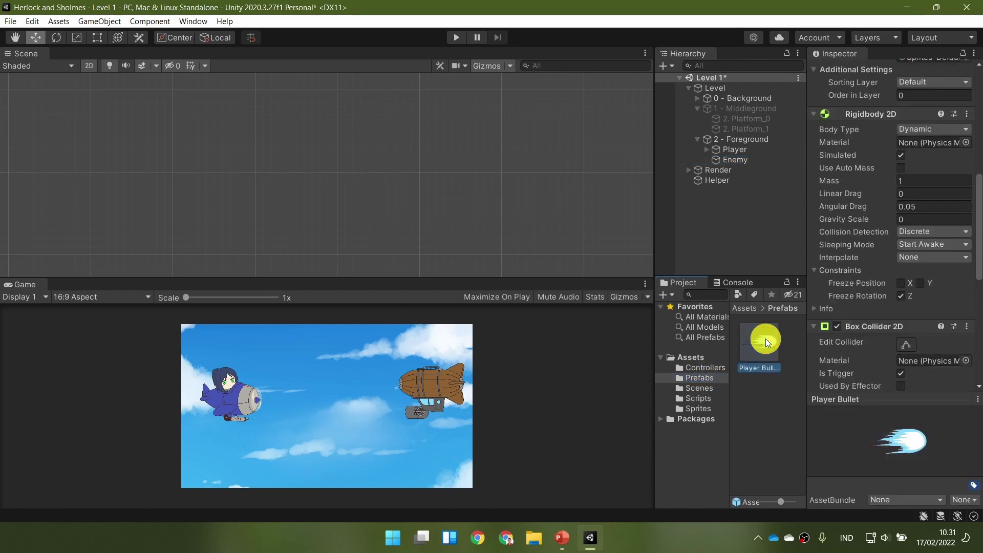
pyautogui.scroll(-10, 880, 290)
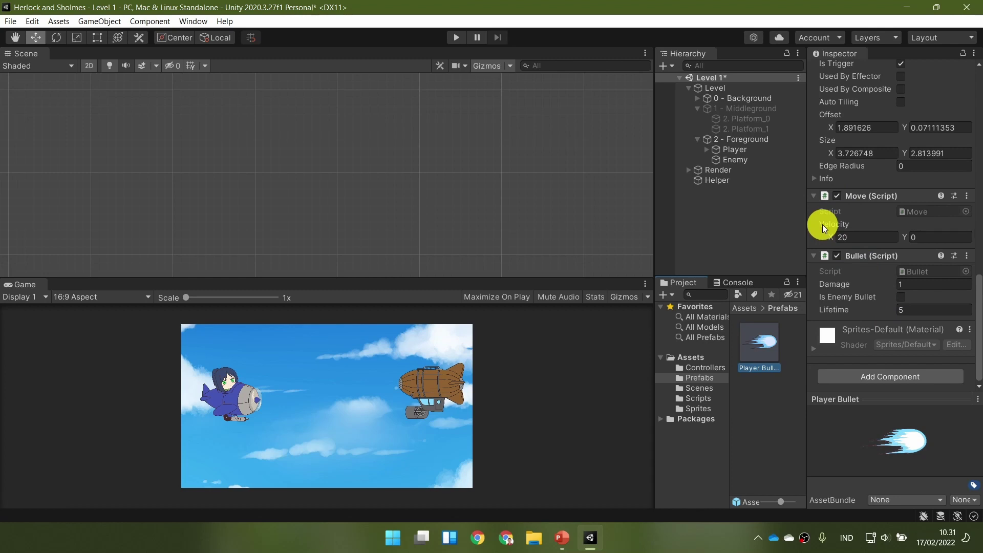
# Run the game, fire repeated player bullets while the Enemy flies past the Player, and stop it.
pyautogui.moveTo(570, 175); pyautogui.dragTo(326, 152, button='middle')
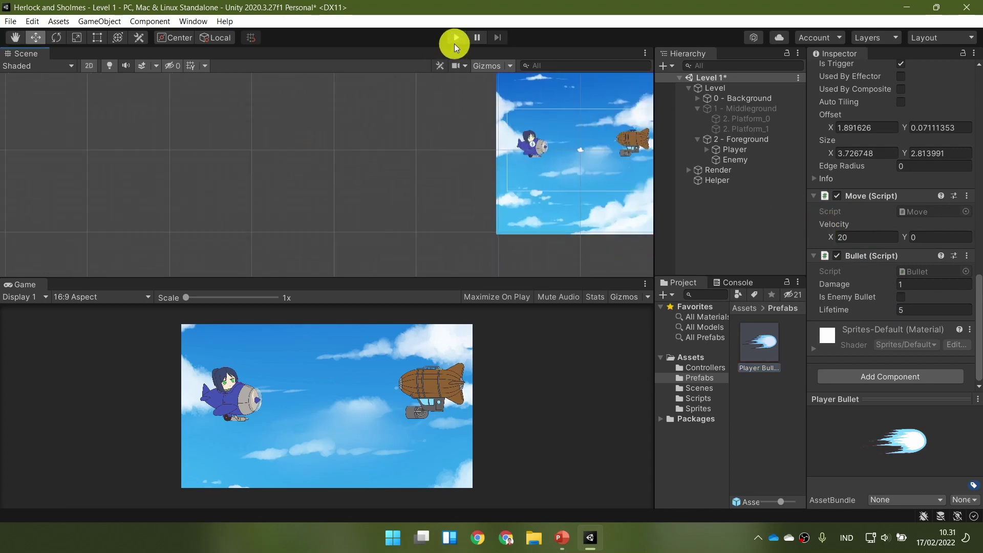
pyautogui.click(455, 44)
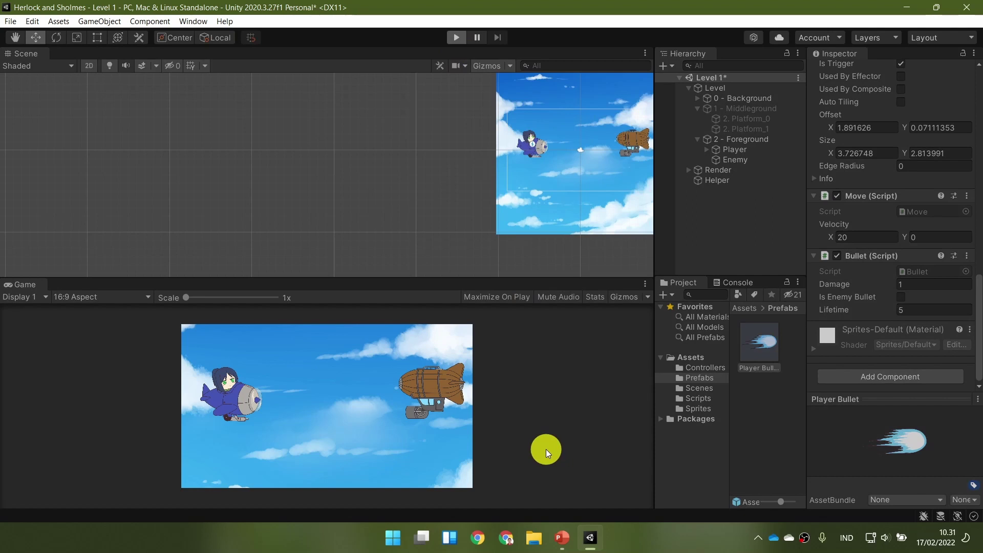
pyautogui.click(546, 453)
pyautogui.click(546, 452)
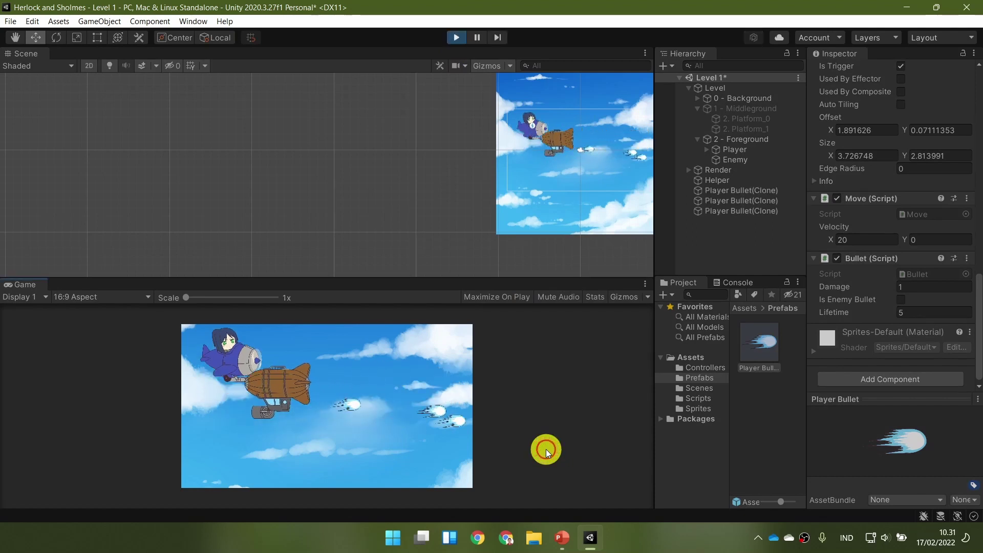
pyautogui.click(545, 452)
pyautogui.click(546, 452)
pyautogui.click(546, 452)
pyautogui.click(546, 453)
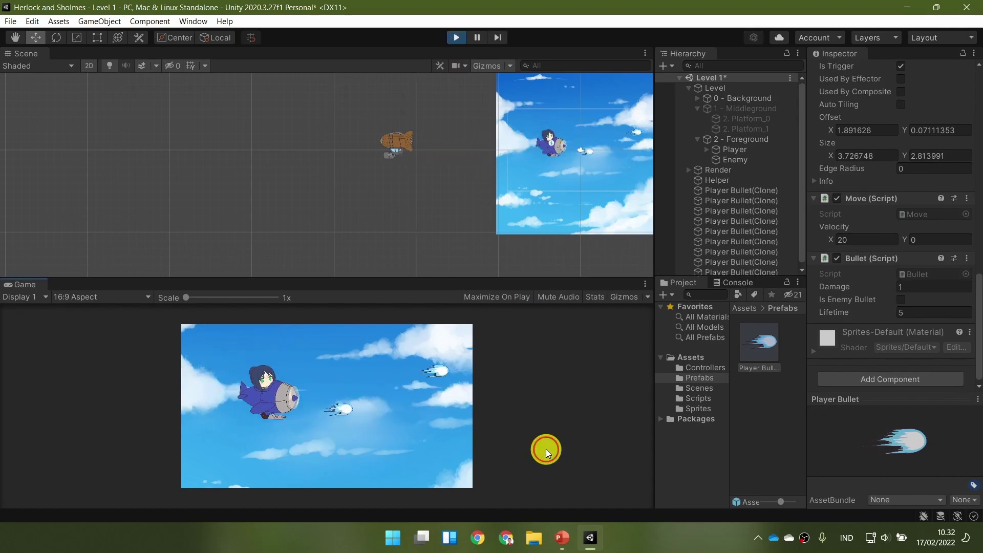
pyautogui.click(472, 39)
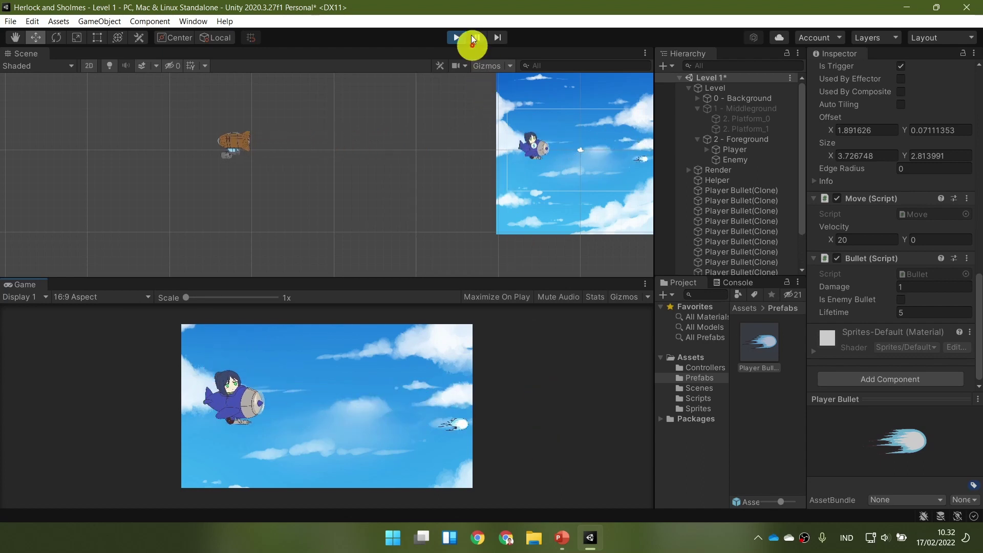
pyautogui.click(456, 37)
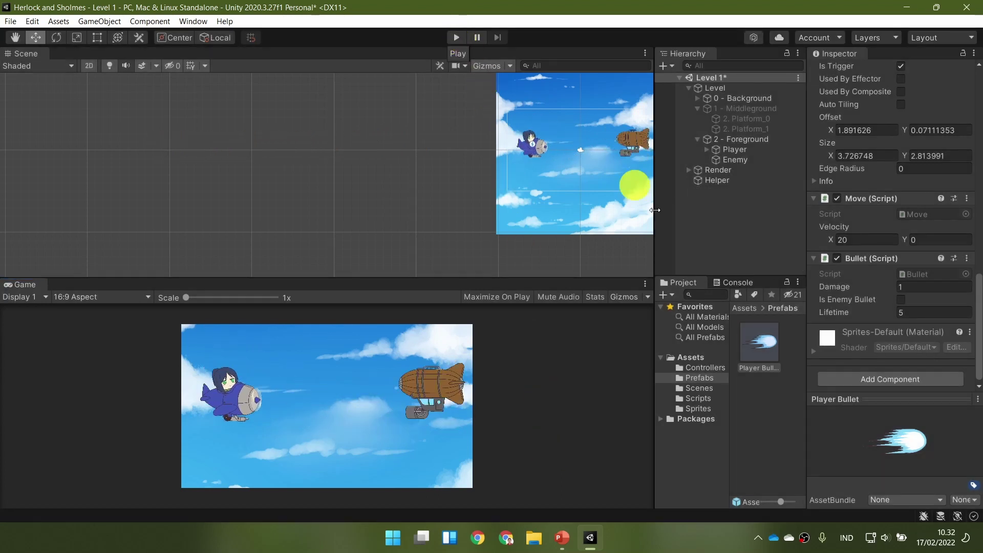
# Examine the Enemy's Box Collider 2D, Rigidbody 2D and Move script settings again.
pyautogui.click(757, 159)
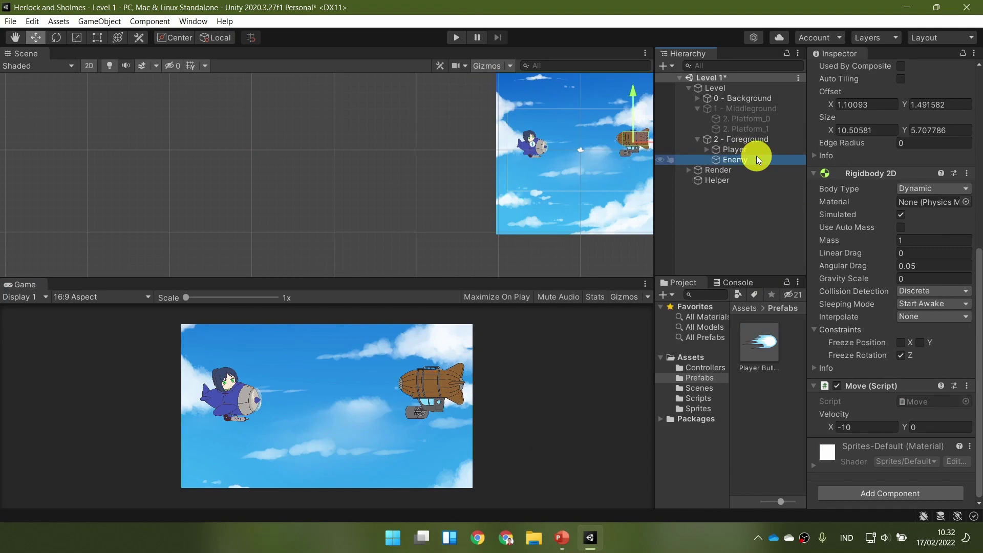
pyautogui.click(756, 139)
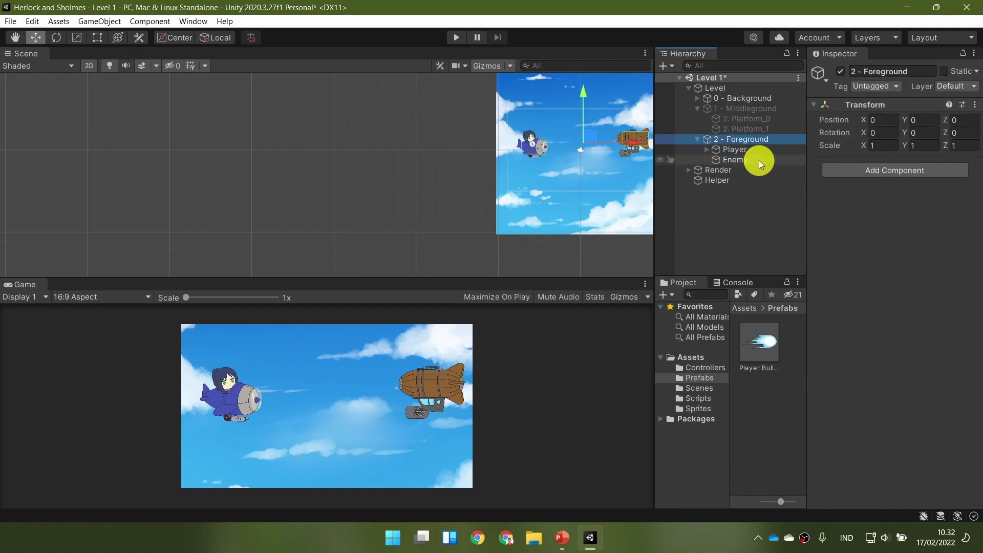
pyautogui.click(760, 162)
pyautogui.scroll(-3, 872, 372)
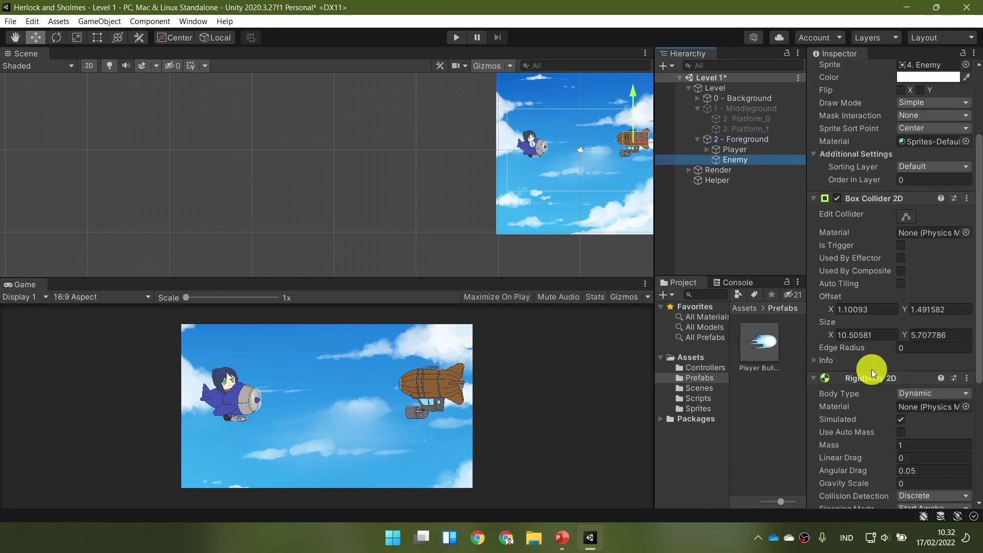
pyautogui.scroll(-4, 873, 372)
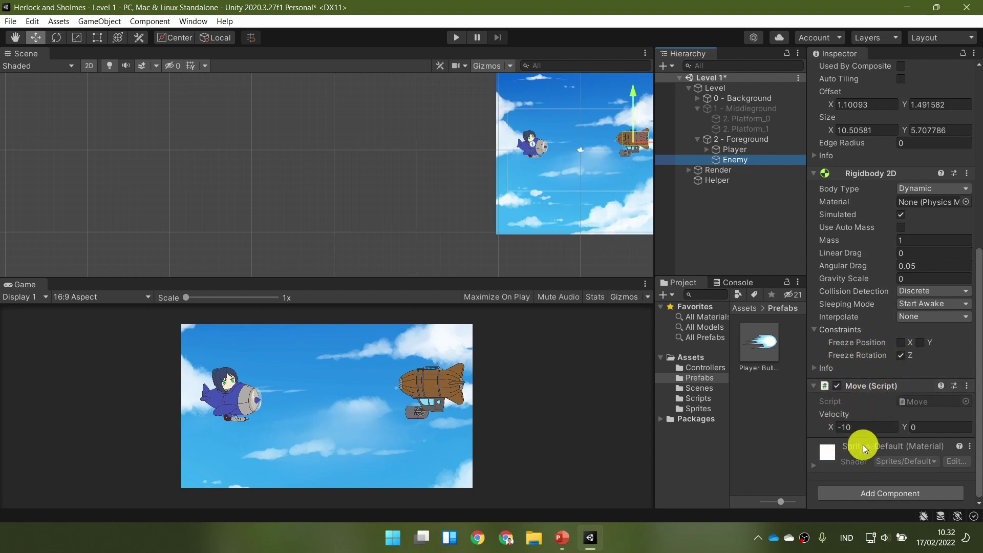
# Show the Scripts folder's contents and save the Level 1 scene.
pyautogui.click(705, 400)
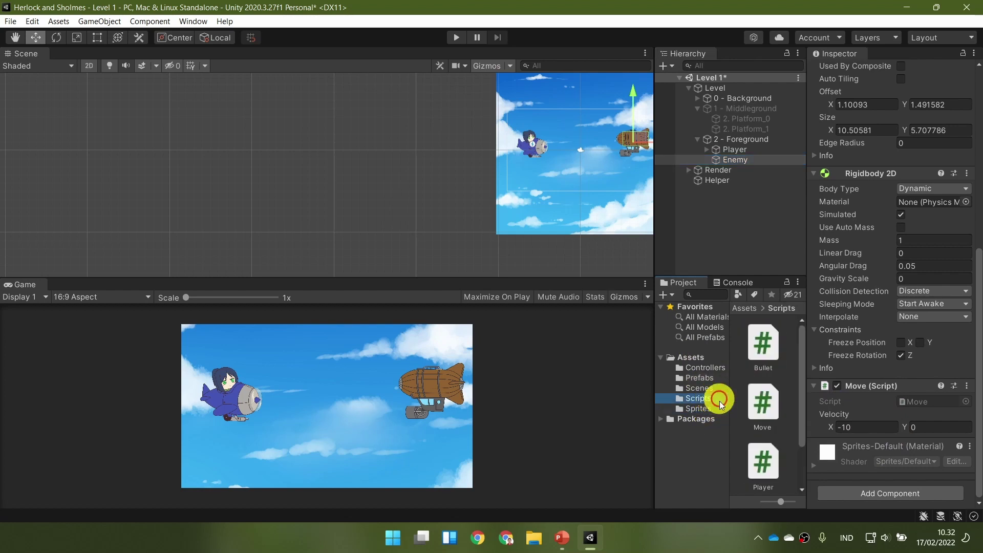
pyautogui.scroll(-2, 770, 417)
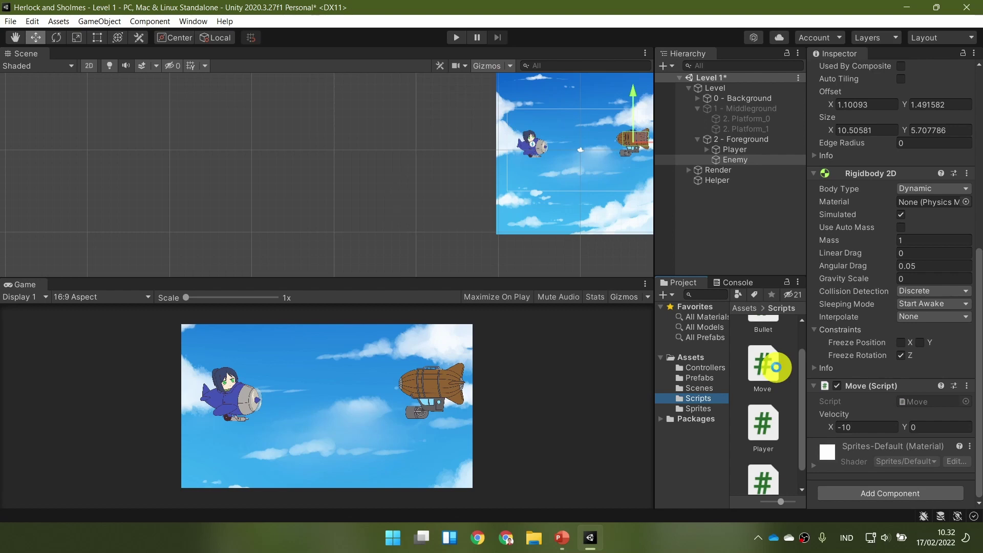
pyautogui.hotkey('ctrl', 's')
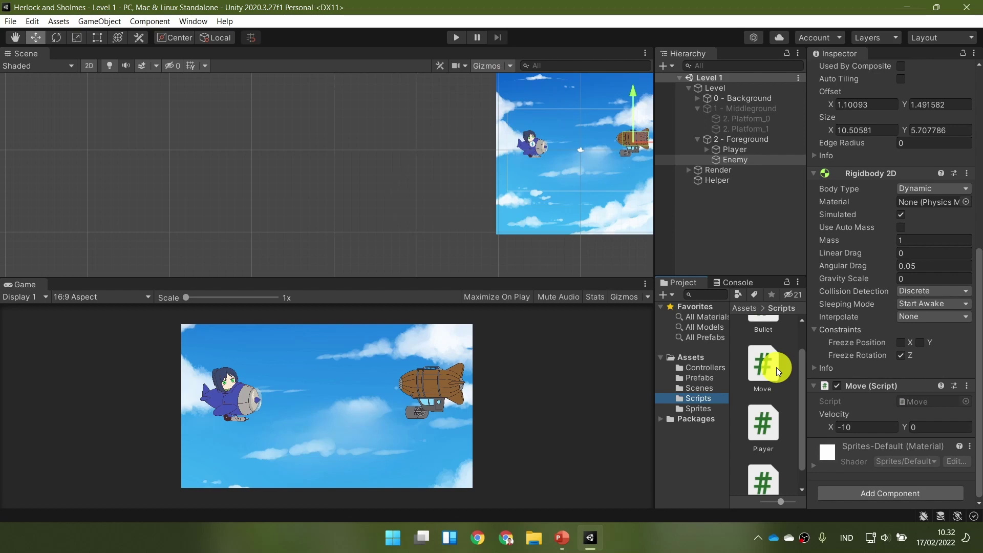
pyautogui.scroll(1, 775, 367)
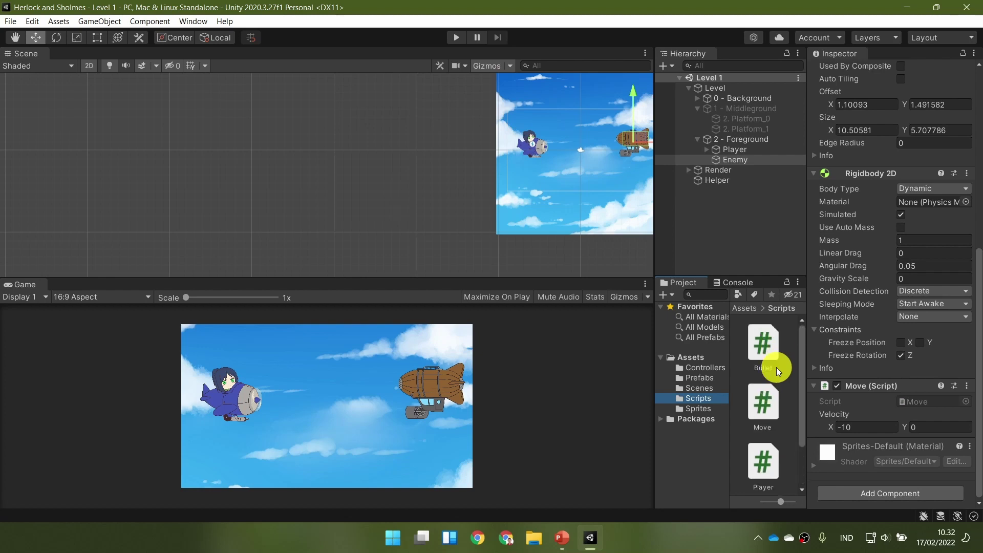
pyautogui.scroll(-1, 775, 392)
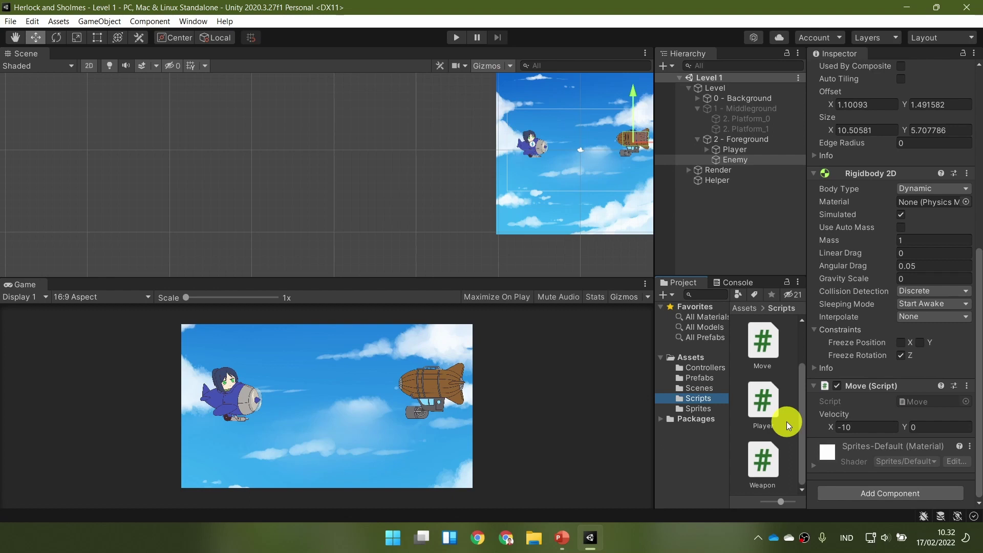
# Compare the code of the Move and Bullet scripts.
pyautogui.click(762, 342)
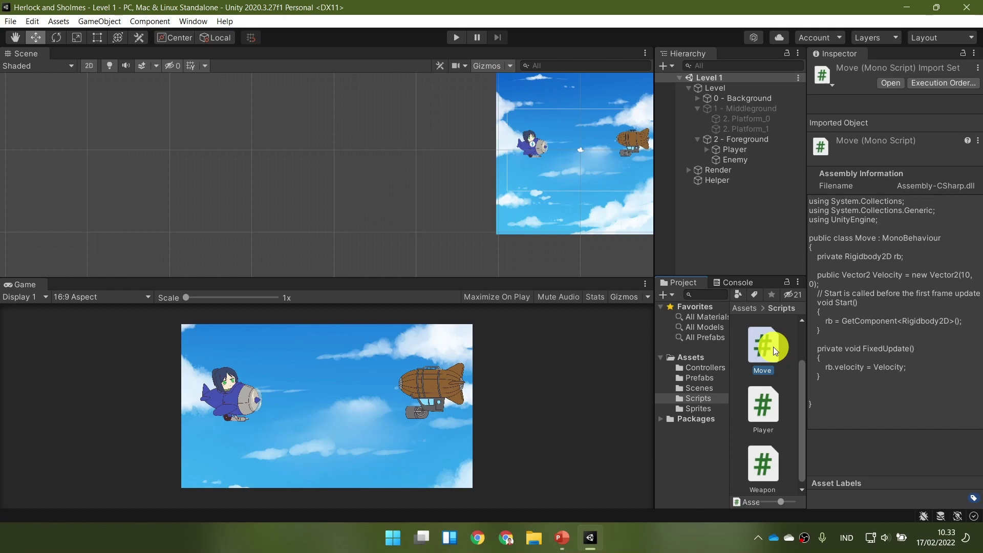
pyautogui.scroll(3, 773, 346)
pyautogui.click(772, 346)
pyautogui.click(773, 434)
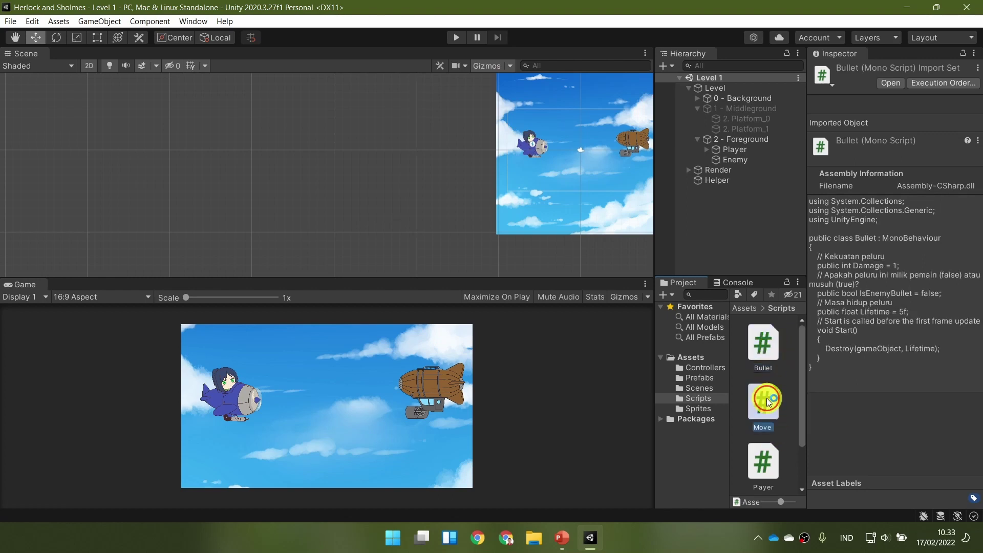
pyautogui.click(762, 341)
pyautogui.click(759, 419)
pyautogui.click(758, 344)
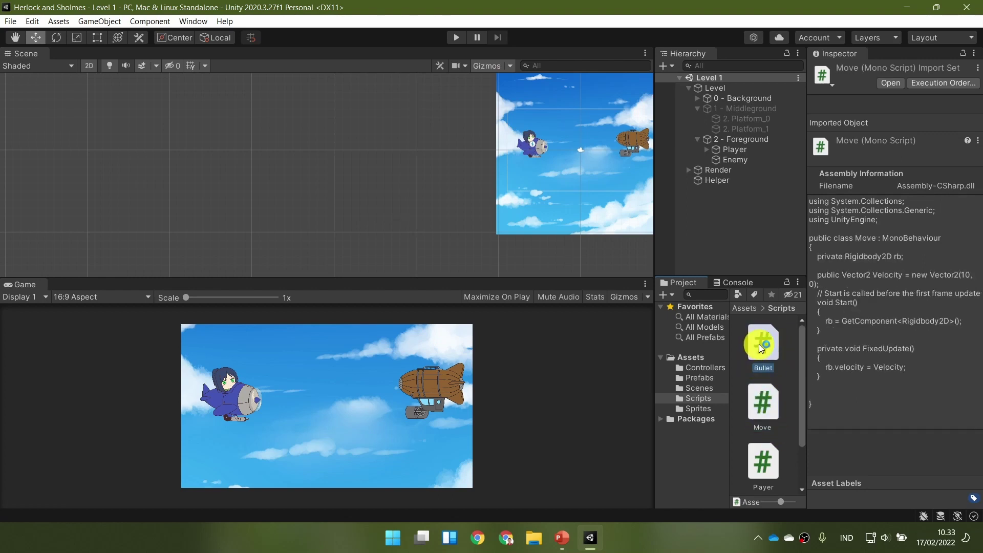
pyautogui.scroll(-2, 770, 401)
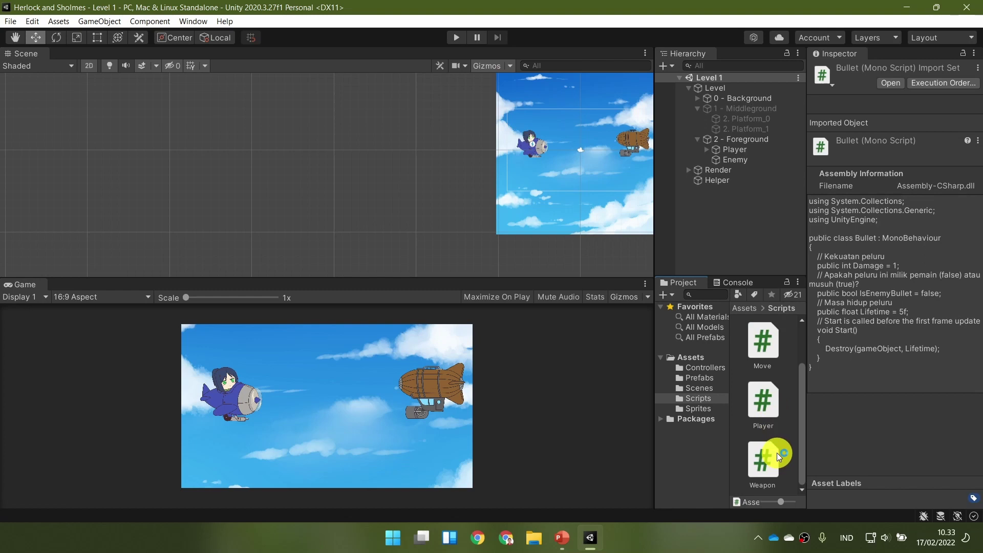
# Read through the Player script's code down to its OnFire and FixedUpdate functions.
pyautogui.click(764, 404)
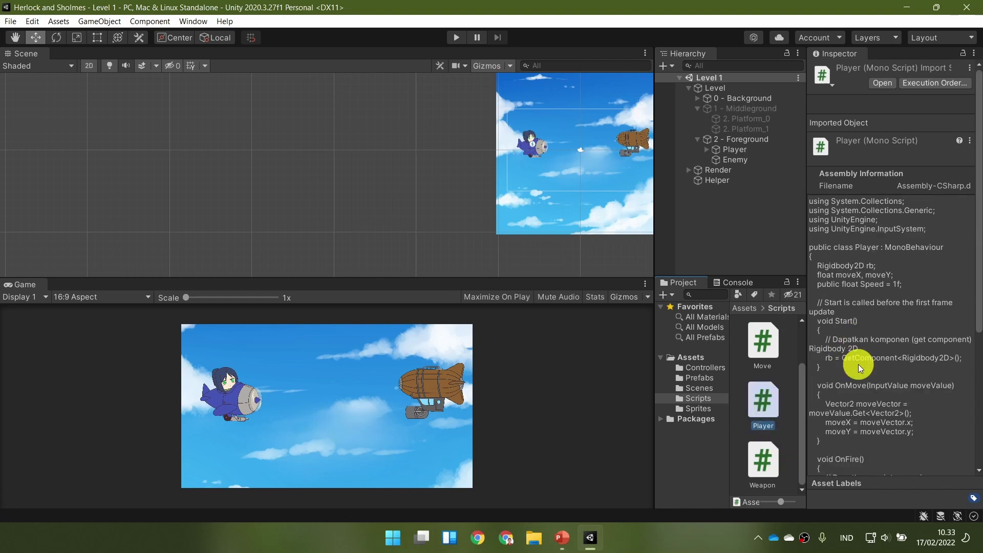
pyautogui.scroll(-5, 859, 365)
pyautogui.scroll(5, 859, 365)
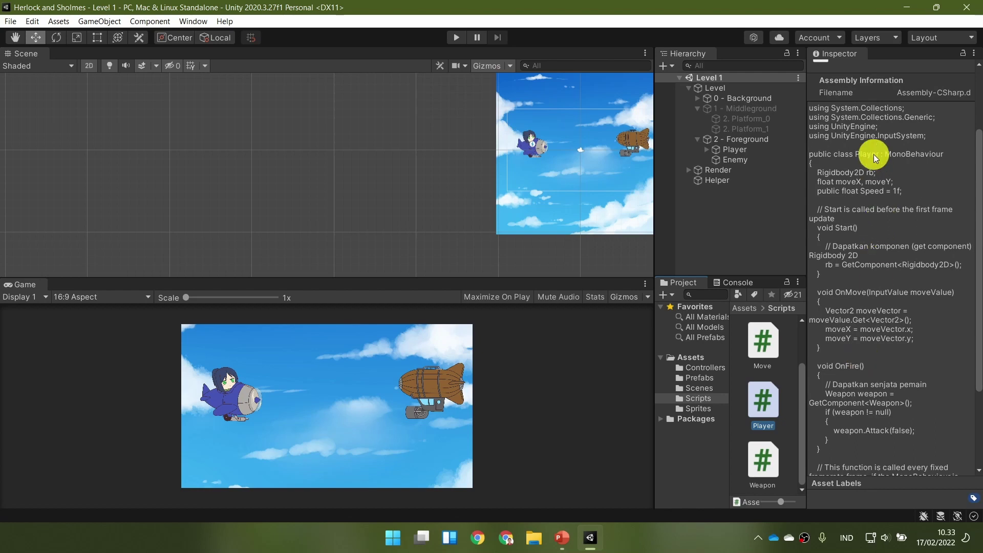
pyautogui.scroll(2, 873, 176)
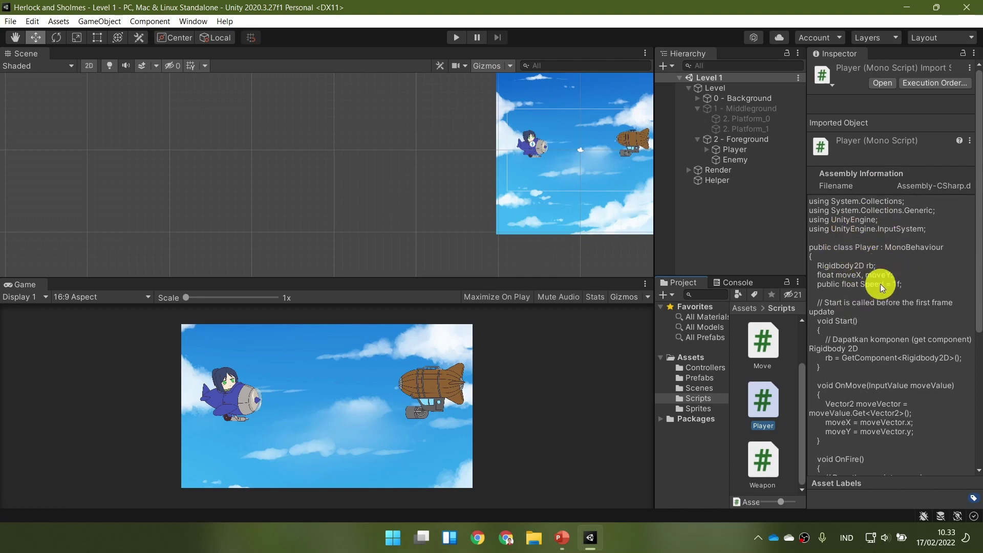
pyautogui.scroll(-5, 880, 284)
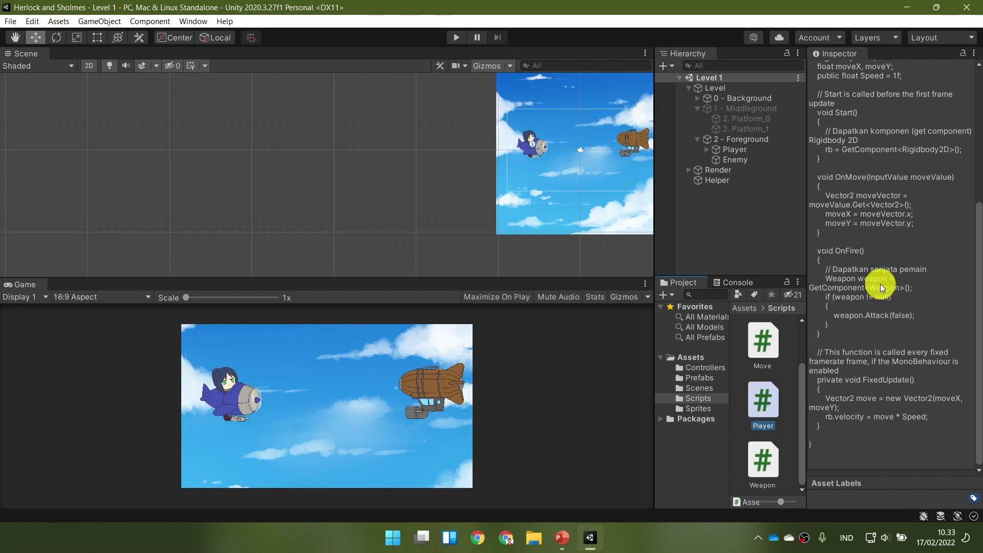
# Check the Test! slide in PowerPoint, return to Unity, and review the Bullet and Move scripts.
pyautogui.click(561, 537)
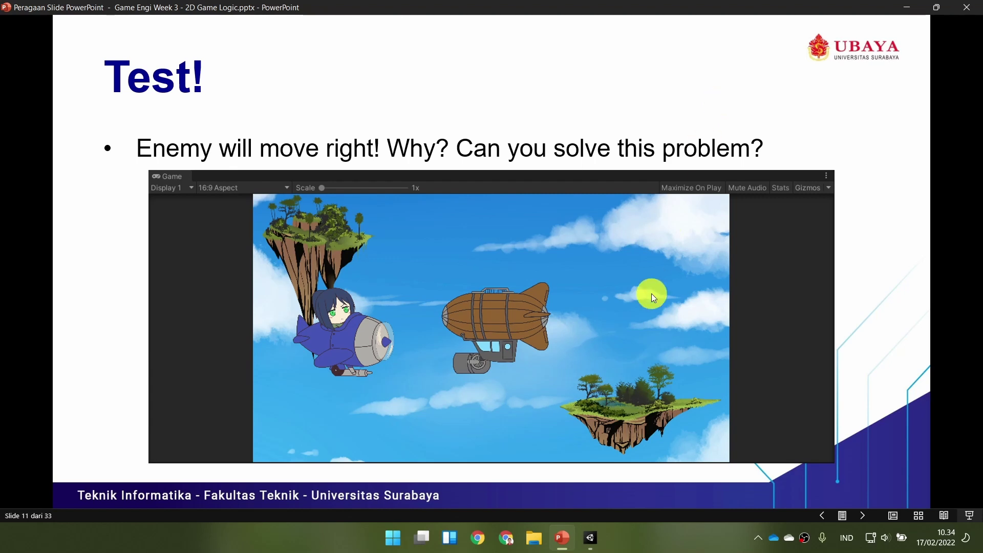
pyautogui.click(590, 537)
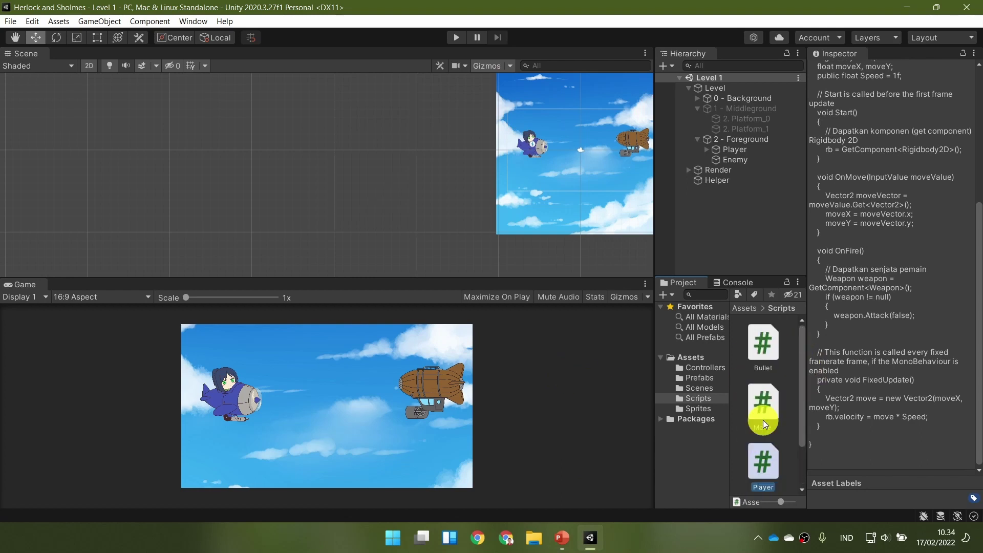
pyautogui.click(759, 352)
pyautogui.click(762, 413)
pyautogui.scroll(-1, 761, 414)
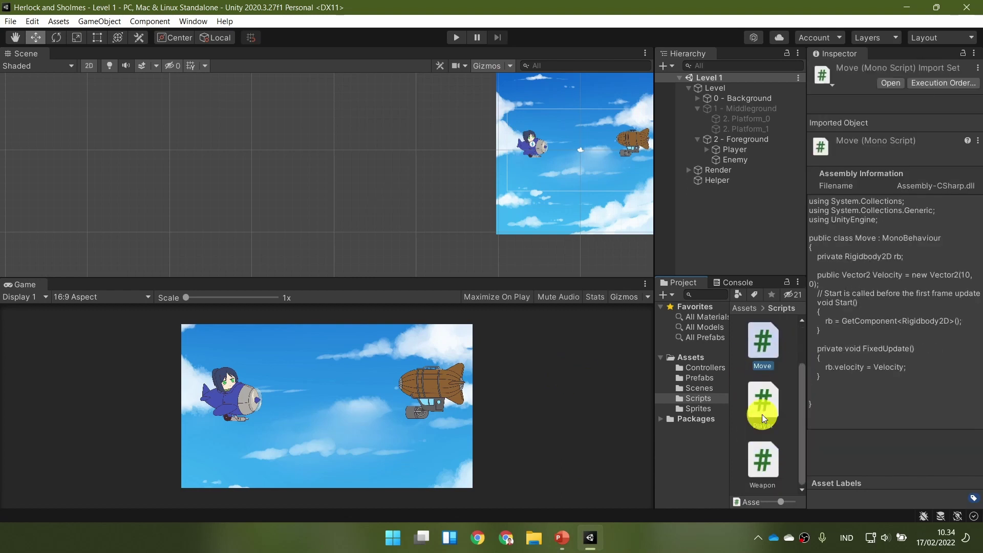
# Switch to the PowerPoint slide show and advance it to the Enemy Attack section slide.
pyautogui.click(560, 543)
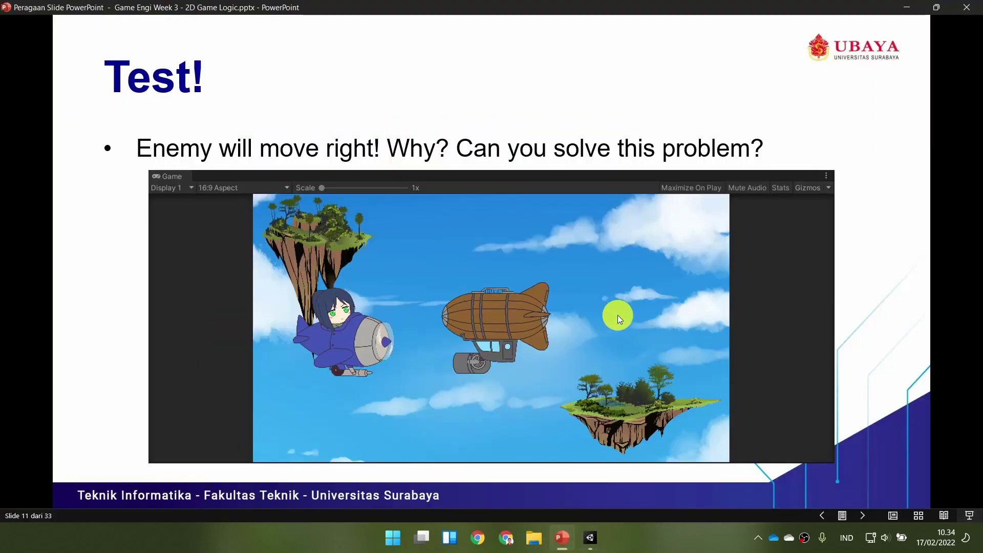
pyautogui.click(617, 314)
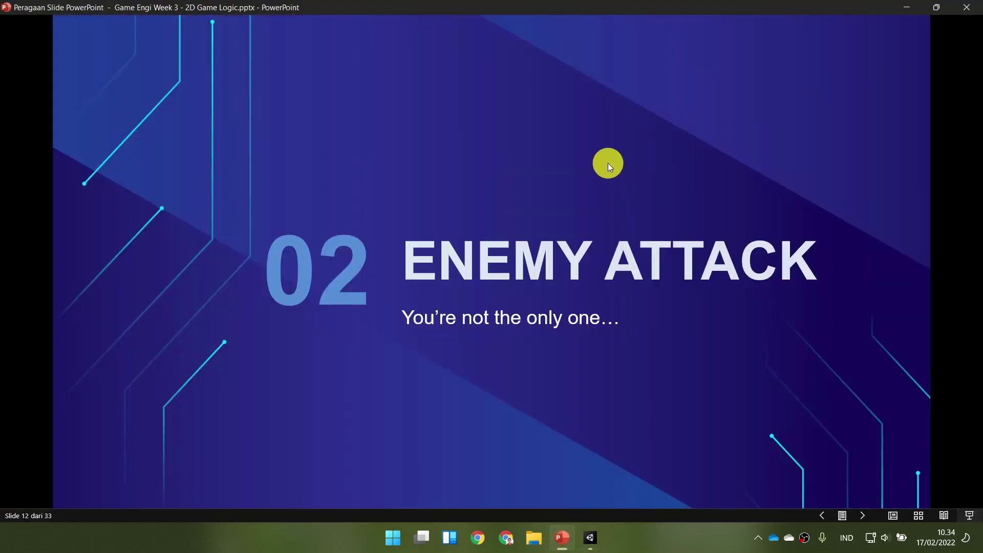